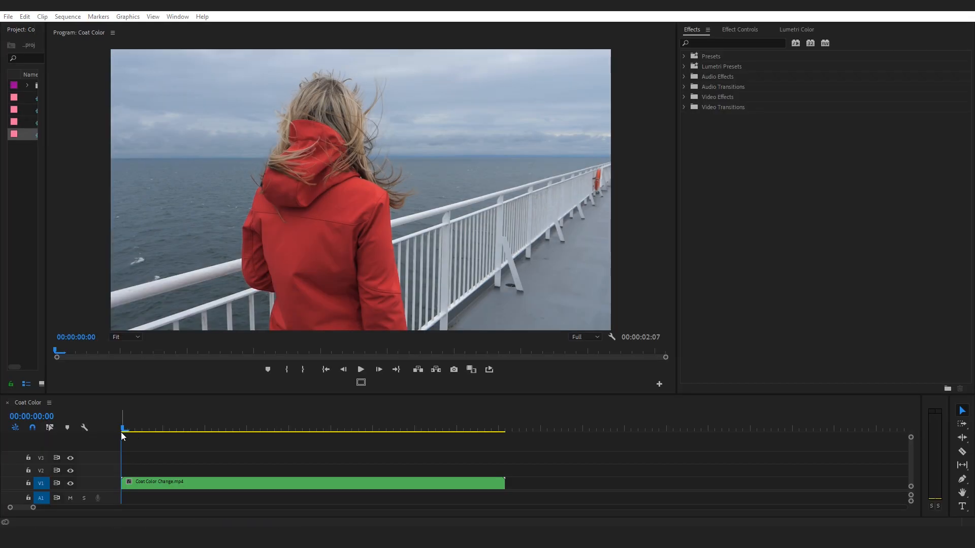
Find the Leave Color effect and apply it to the Coat Color Change.mp4 clip on track V1
left_click(131, 431)
left_click_drag(132, 431, 104, 450)
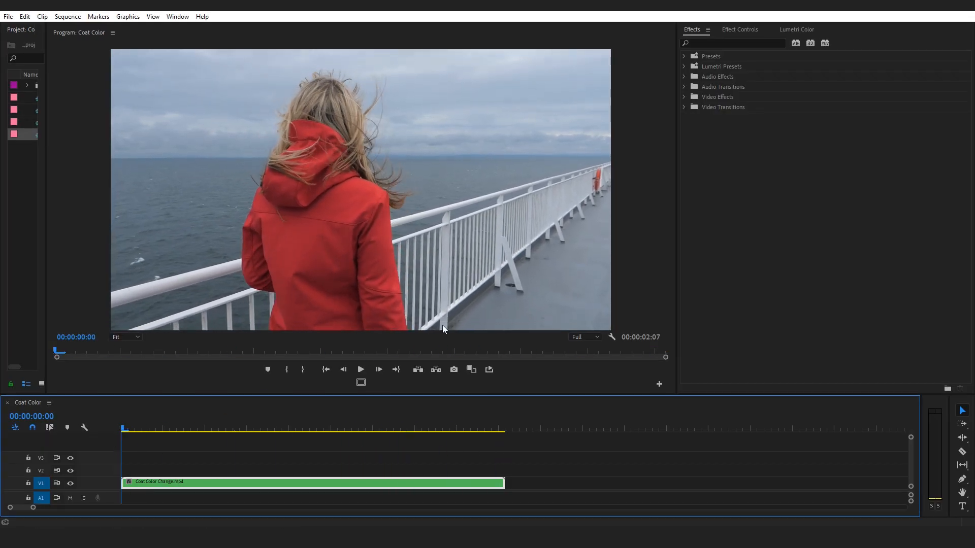
left_click(753, 249)
type("leave")
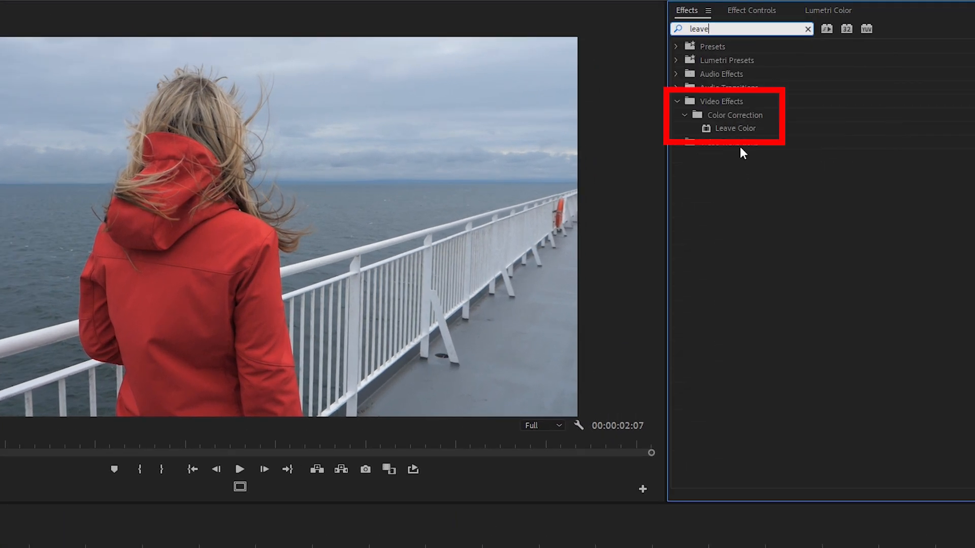
left_click_drag(706, 129, 252, 509)
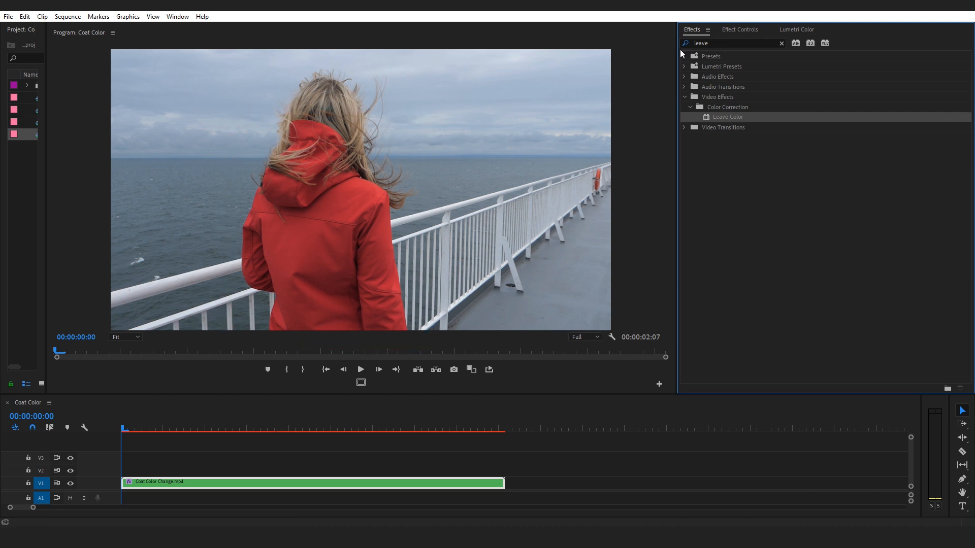
In the Leave Color effect, sample the red coat as Color To Leave and set Amount to Decolor to 100%
left_click(748, 30)
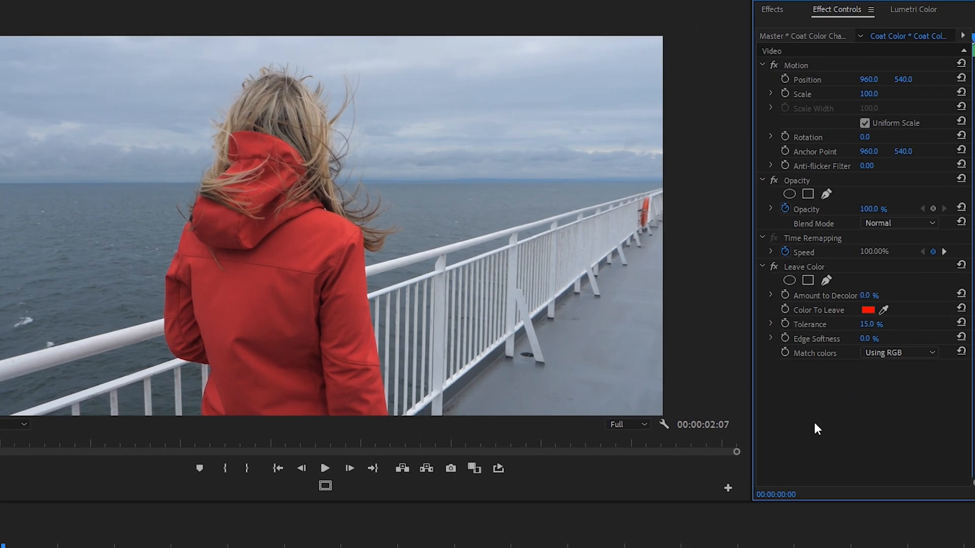
left_click(884, 310)
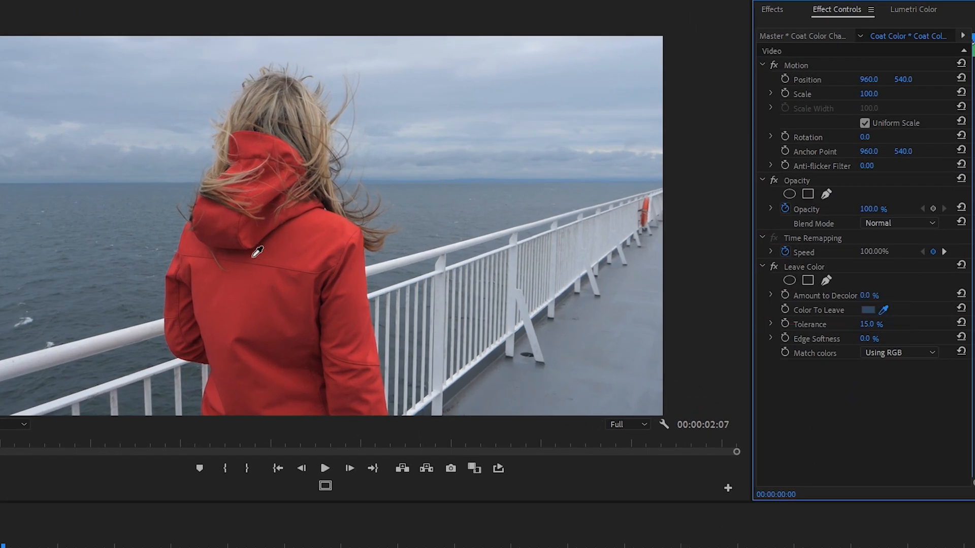
left_click(303, 240)
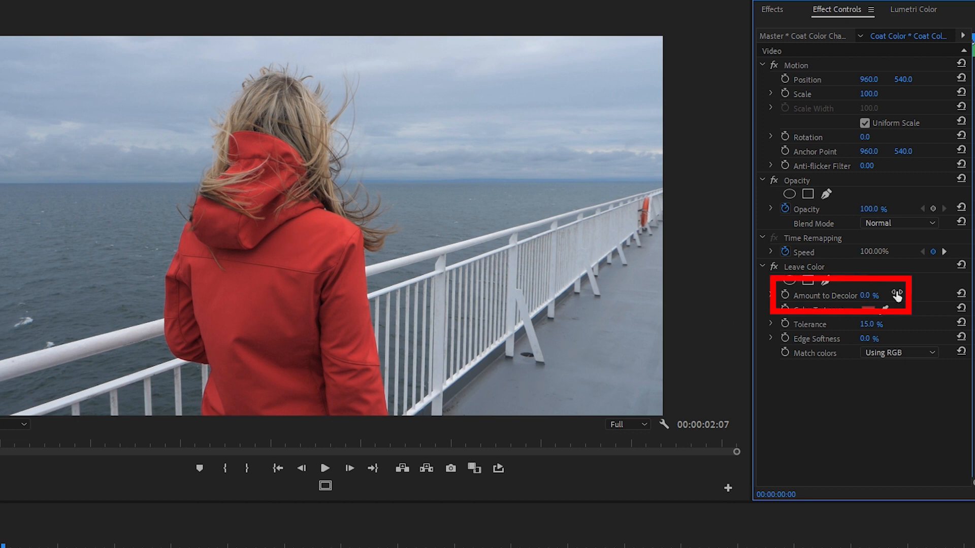
left_click_drag(868, 296, 943, 296)
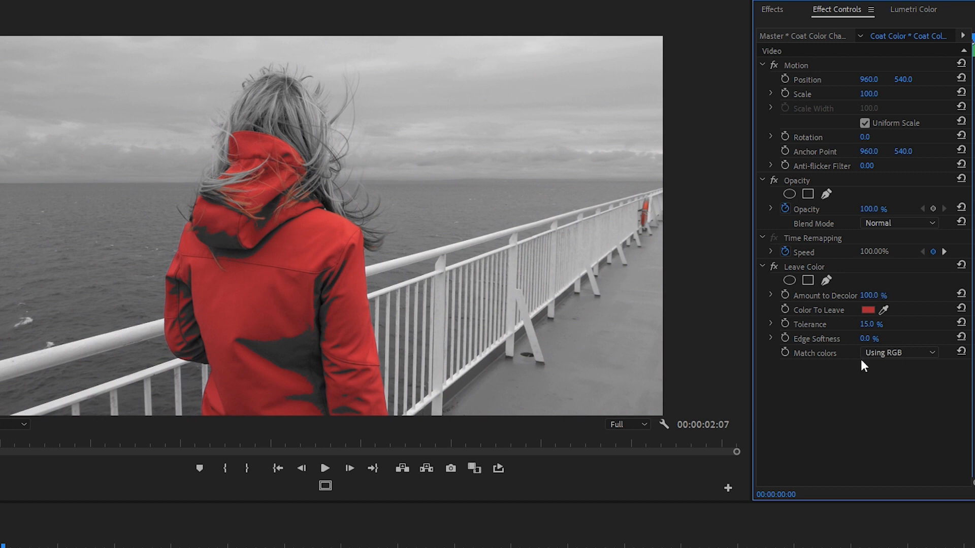
Set the Leave Color Tolerance to 30% and match colors Using Hue
left_click_drag(867, 324, 881, 324)
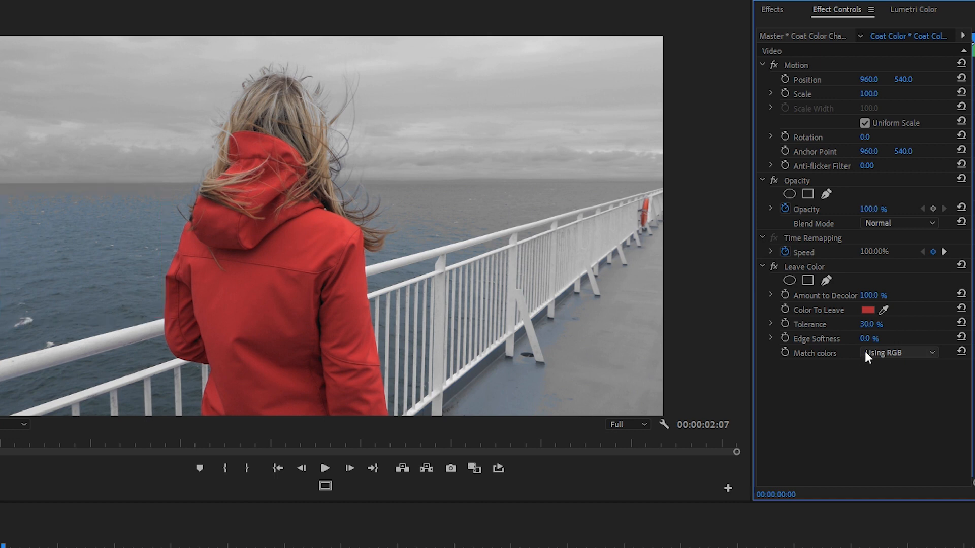
left_click(915, 352)
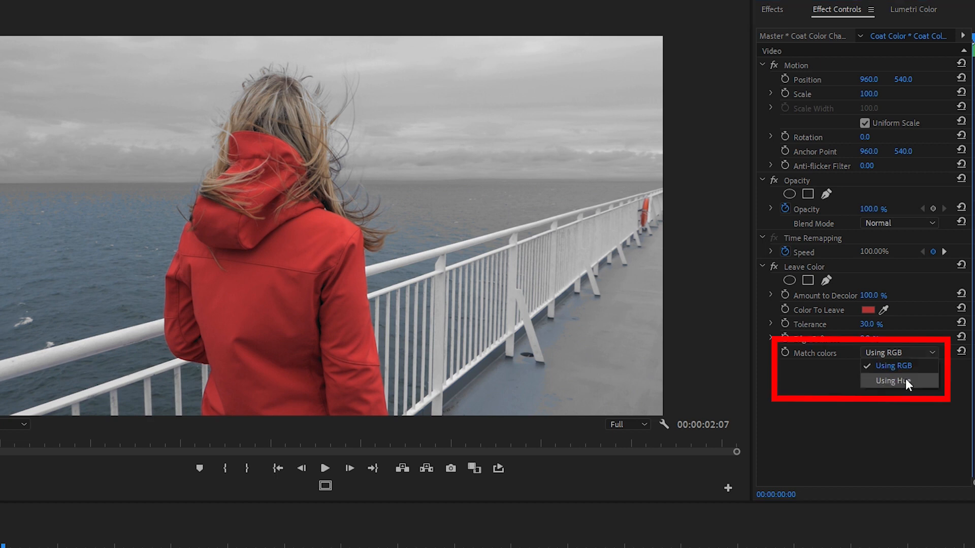
left_click(905, 379)
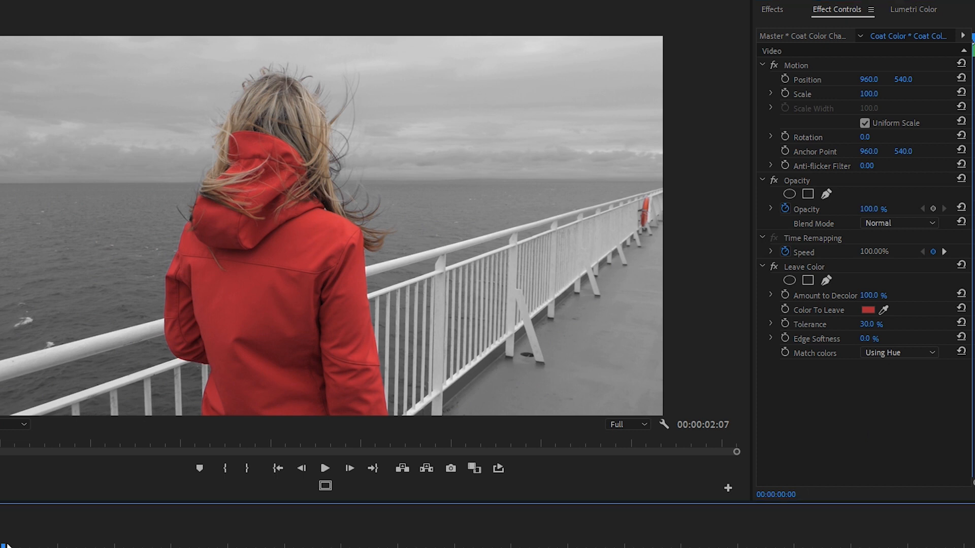
mouse_move(6, 545)
left_mouse_down()
mouse_move(502, 545)
mouse_move(2, 546)
left_mouse_up()
left_click(71, 304)
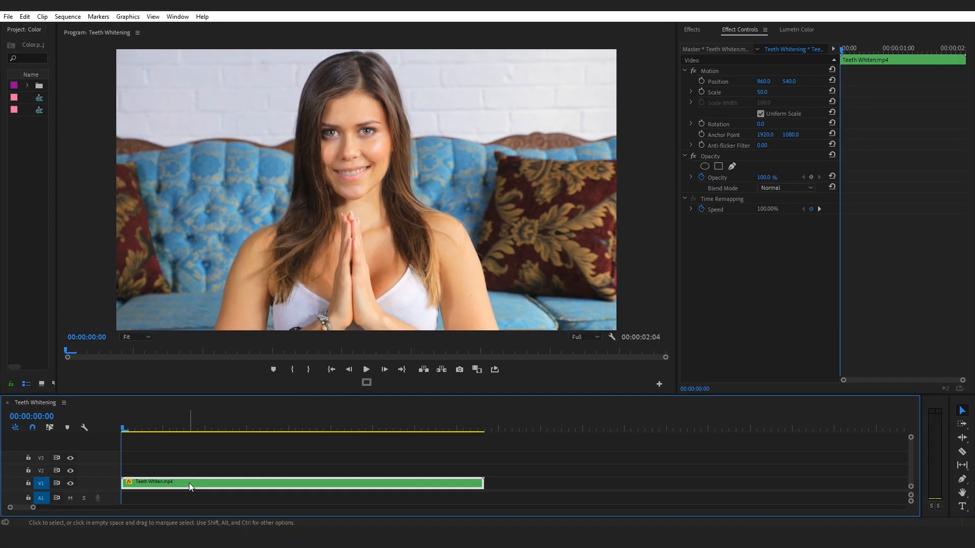
Duplicate the Teeth Whiten.mp4 clip onto track V2 and magnify the program preview to 400% around the teeth
left_click_drag(190, 482, 175, 471, "alt")
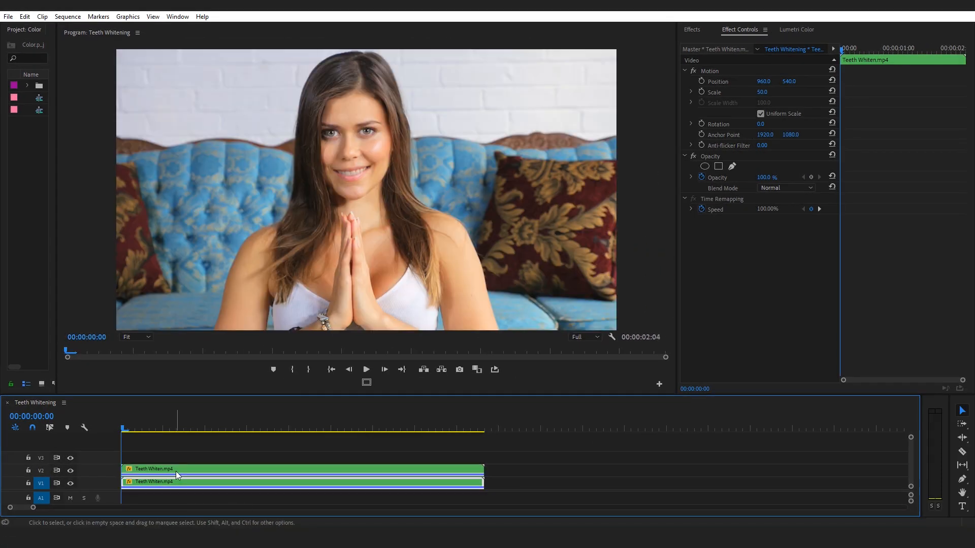
left_click(130, 338)
left_click(139, 437)
left_click_drag(363, 327, 339, 328)
left_click_drag(666, 196, 681, 180)
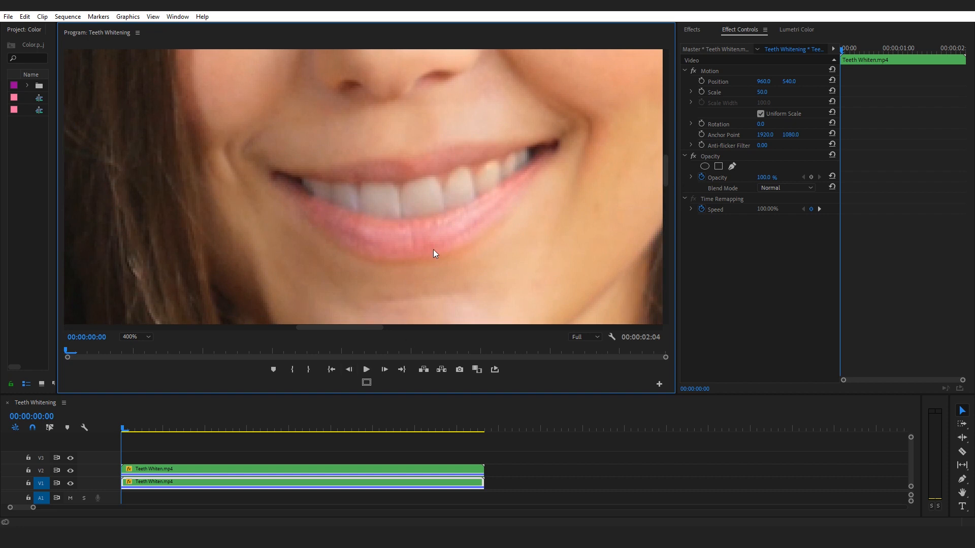
Draw a free-form bezier opacity mask closely around the teeth on the V2 copy of Teeth Whiten.mp4
left_click(154, 471)
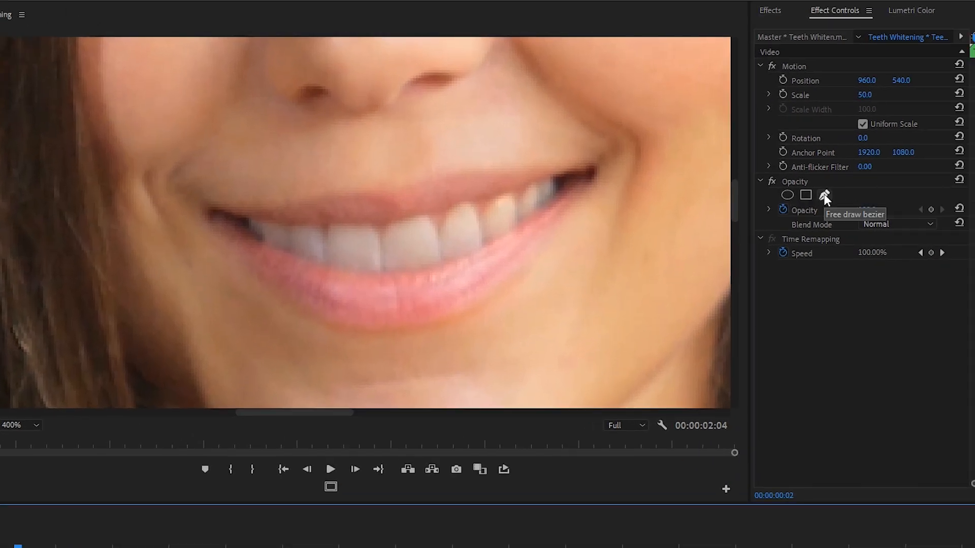
left_click(731, 166)
left_click(234, 213)
left_click_drag(375, 221, 425, 214)
left_click(552, 177)
left_click_drag(557, 196, 548, 210)
left_click_drag(457, 259, 406, 280)
left_click_drag(349, 271, 298, 261)
left_click_drag(250, 240, 238, 228)
left_click(233, 212)
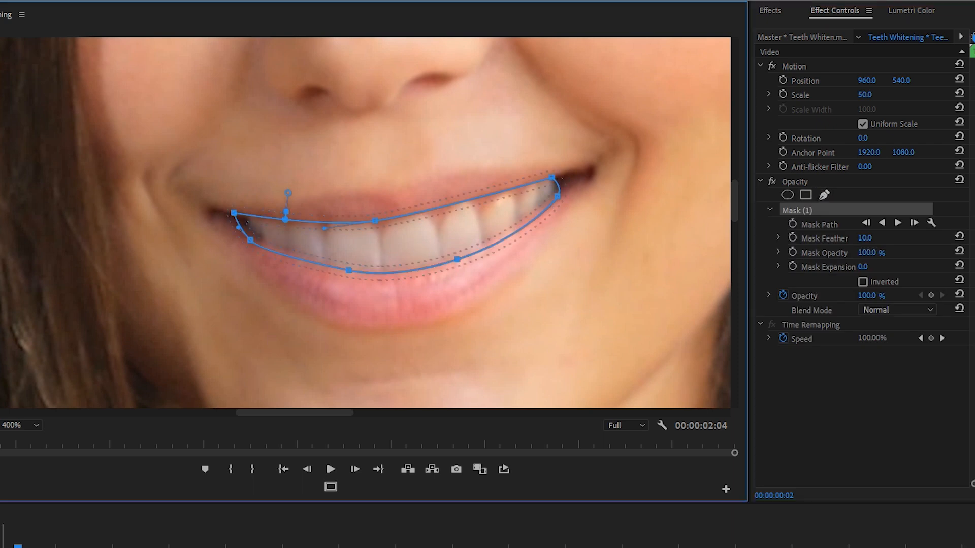
left_click(1, 547)
left_click(1, 547)
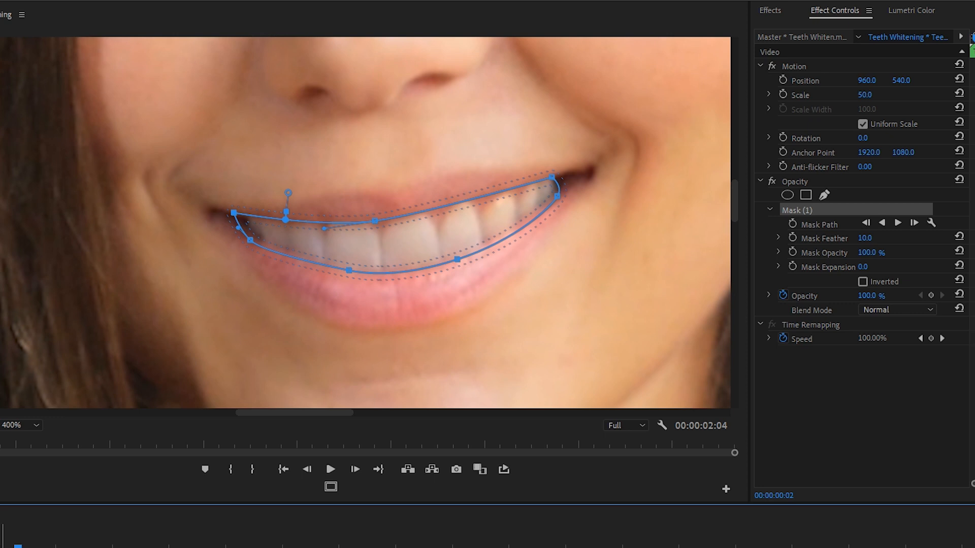
Whiten the masked teeth with Lumetri Basic Correction: Temperature -15, Whites 50.2 and Highlights 50.2
left_click(908, 11)
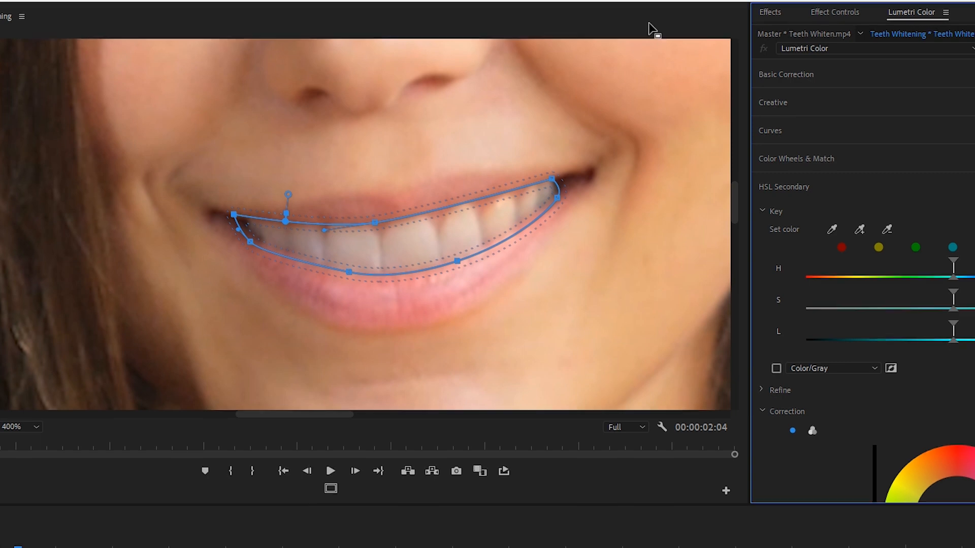
left_click(76, 7)
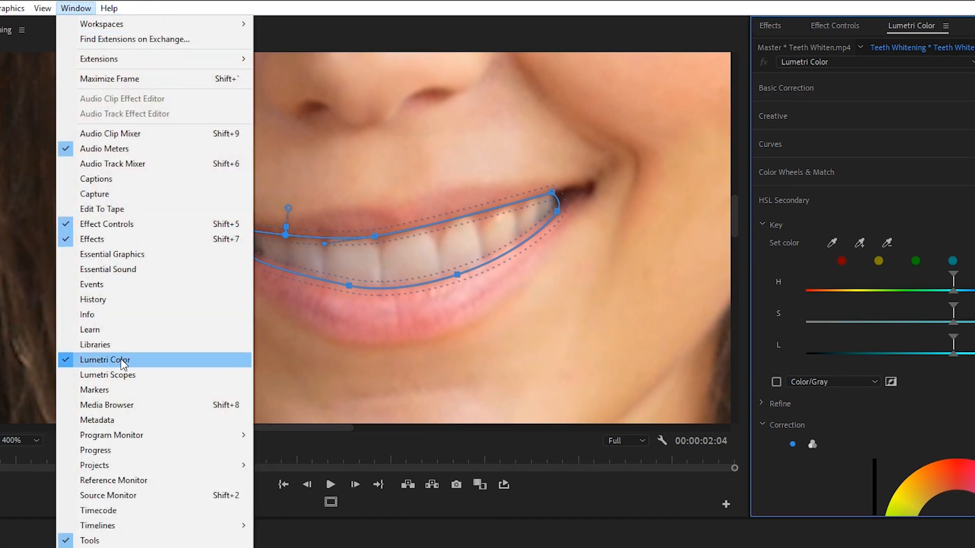
left_click(157, 368)
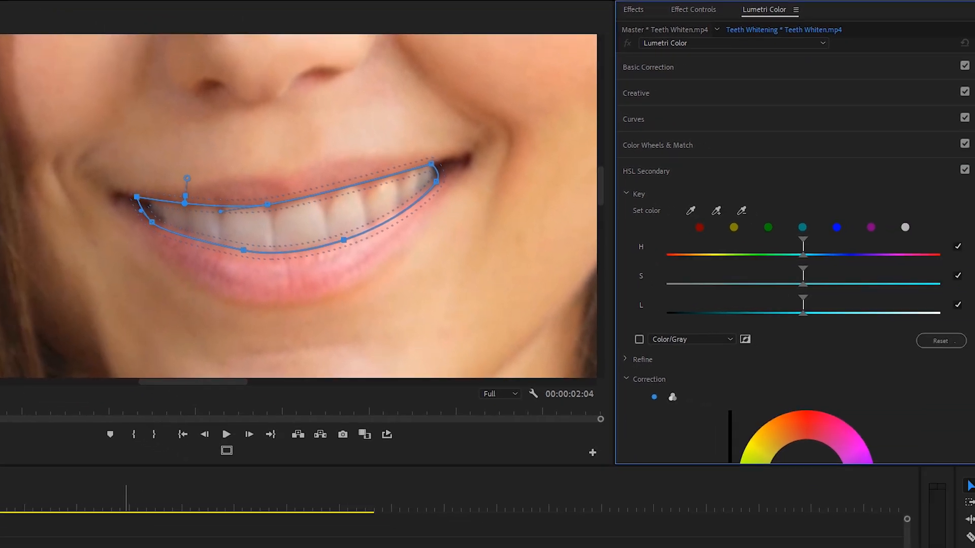
left_click(681, 68)
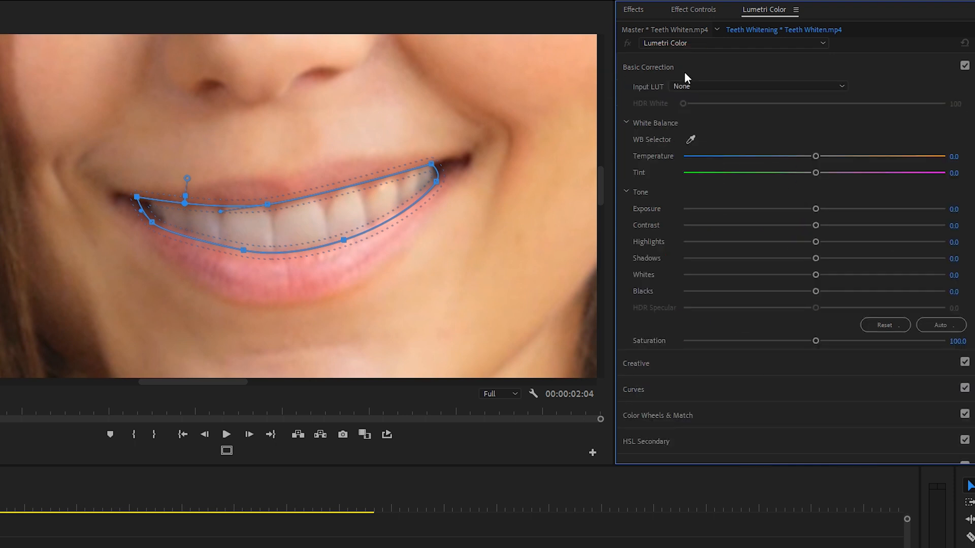
left_click_drag(810, 154, 794, 157)
mouse_move(816, 275)
left_mouse_down()
mouse_move(880, 284)
mouse_move(879, 272)
left_mouse_up()
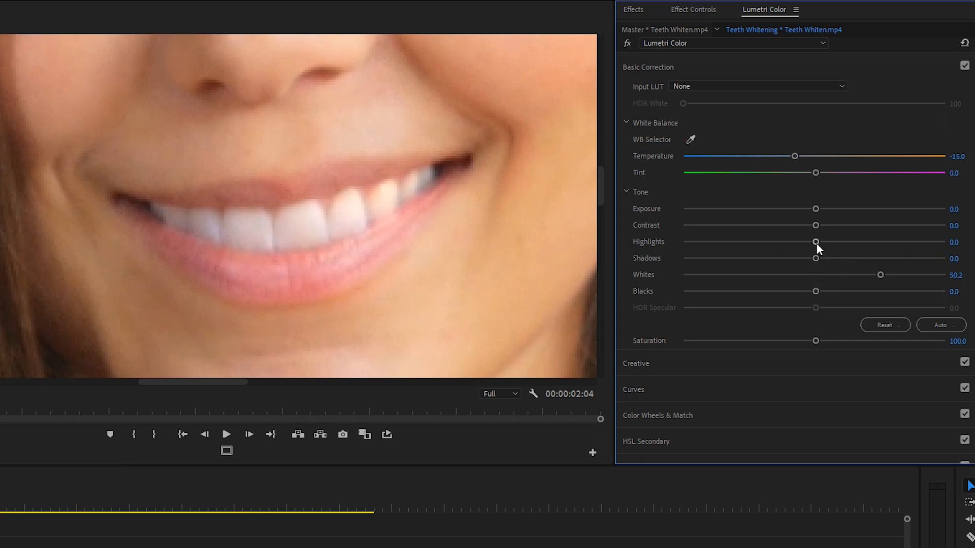
left_click_drag(815, 242, 864, 243)
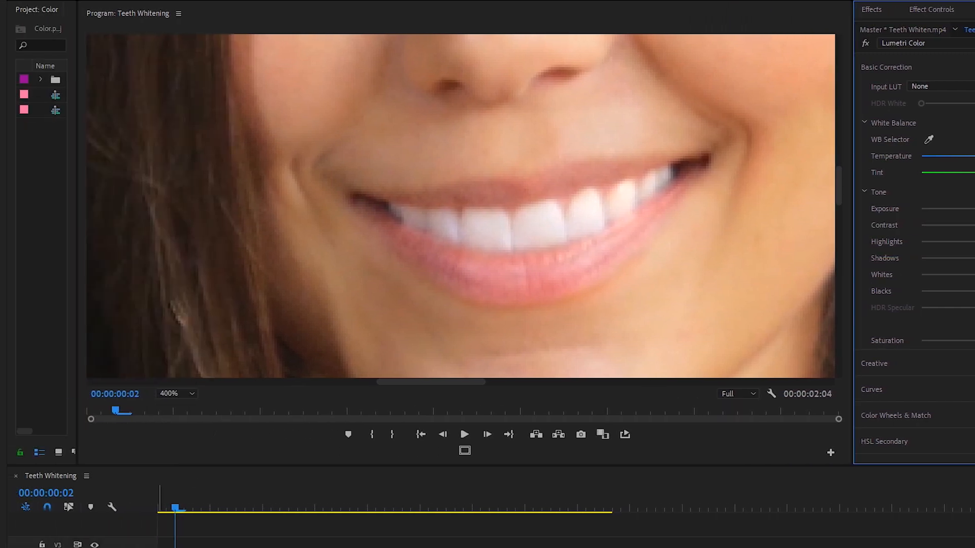
Compare the teeth with and without the whitening layer and scrub the clip to check how the mask follows the mouth
left_click(94, 547)
left_click(94, 547)
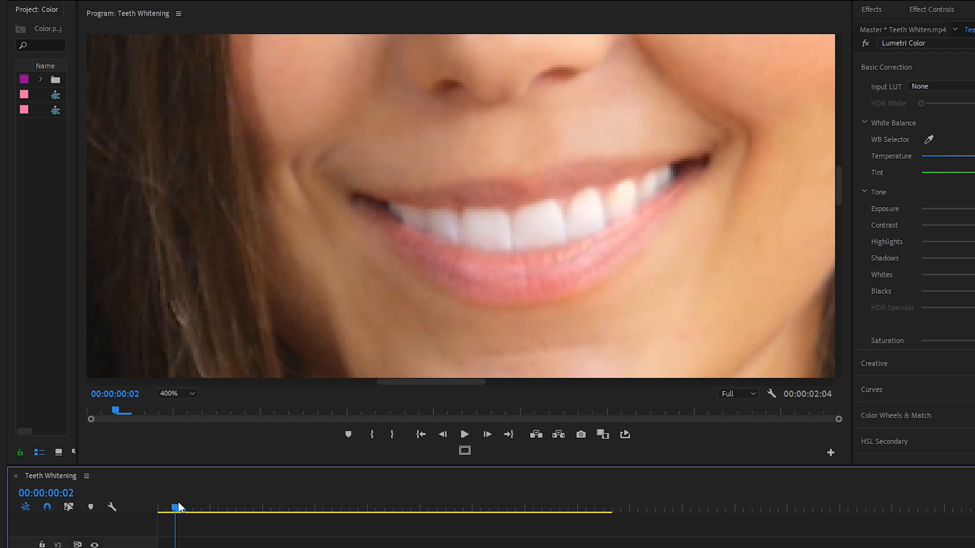
left_click_drag(178, 501, 548, 546)
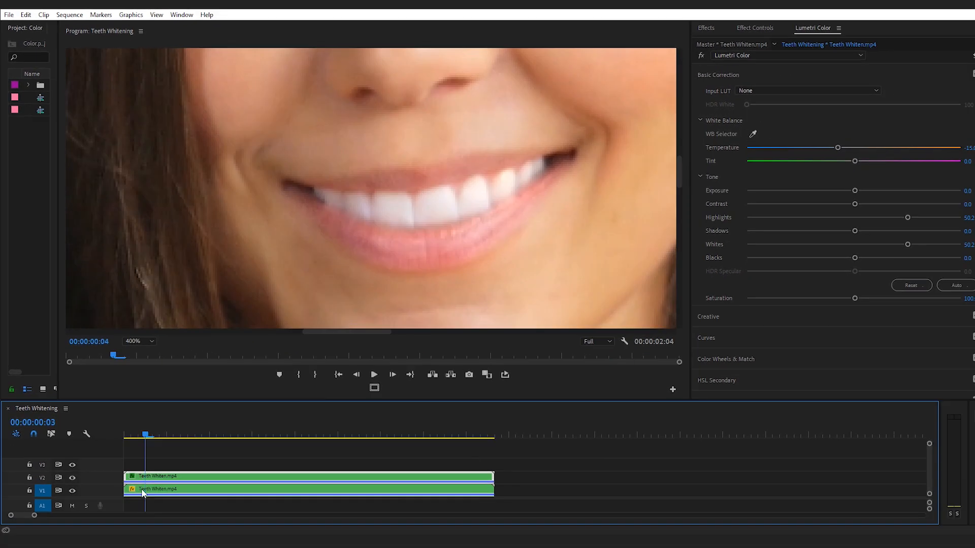
Enable Mask Path animation at the start of the V2 clip and track the teeth mask forward to the clip's end
key("Home")
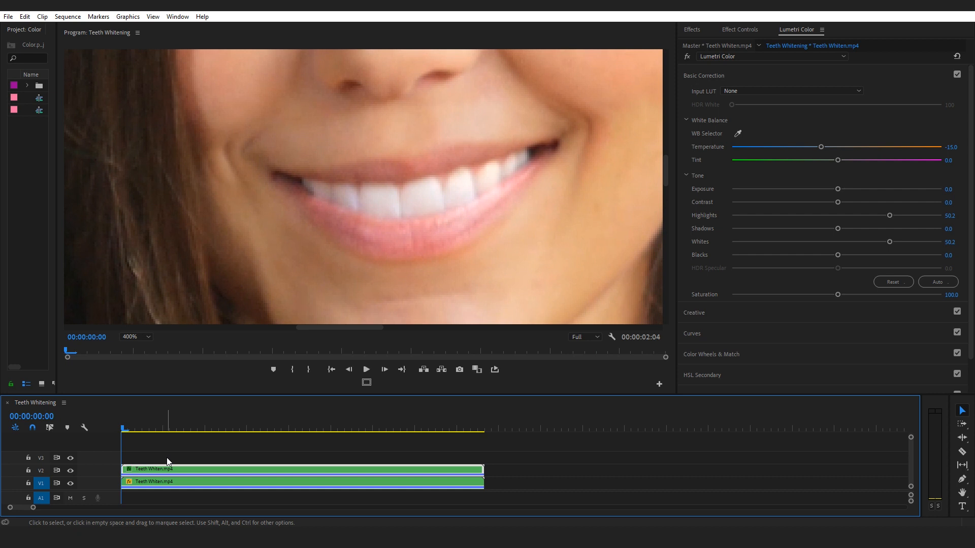
left_click(740, 29)
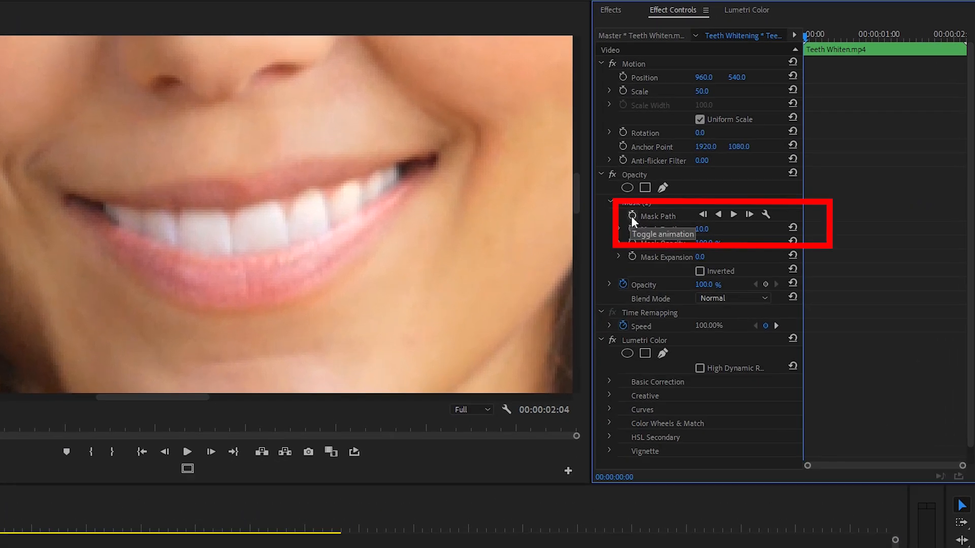
left_click(632, 215)
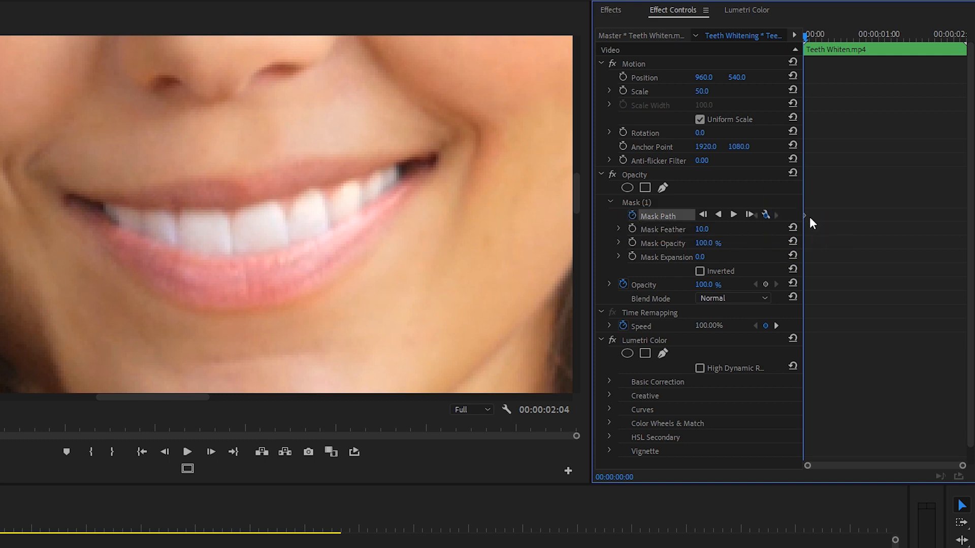
left_click(734, 215)
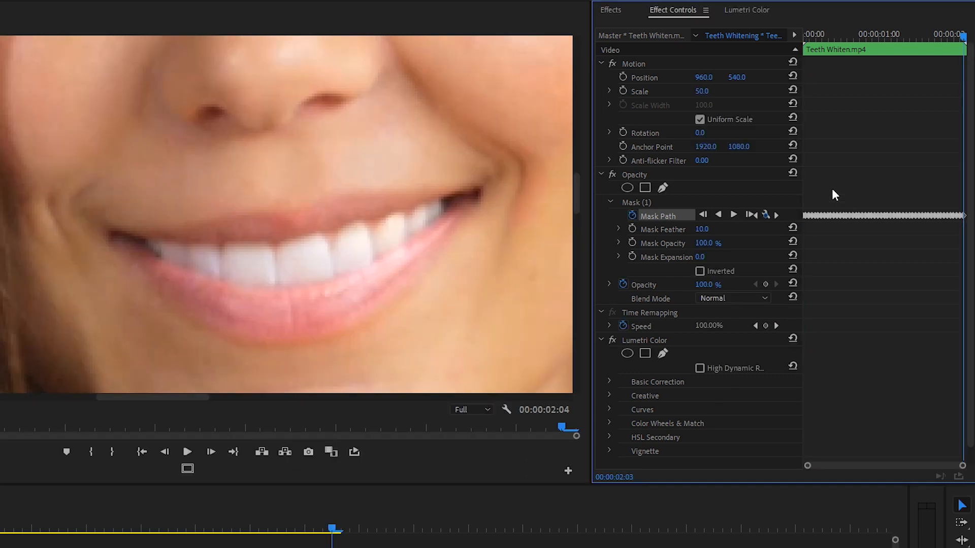
Review the tracked teeth whitening by scrubbing through the clip and playing it in the enlarged program monitor
left_click_drag(963, 37, 801, 62)
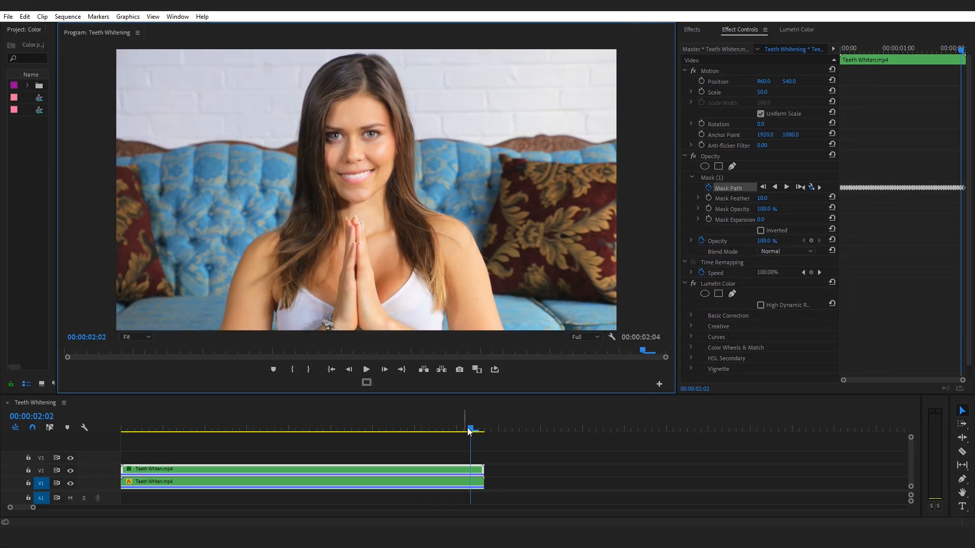
key("grave")
key("space")
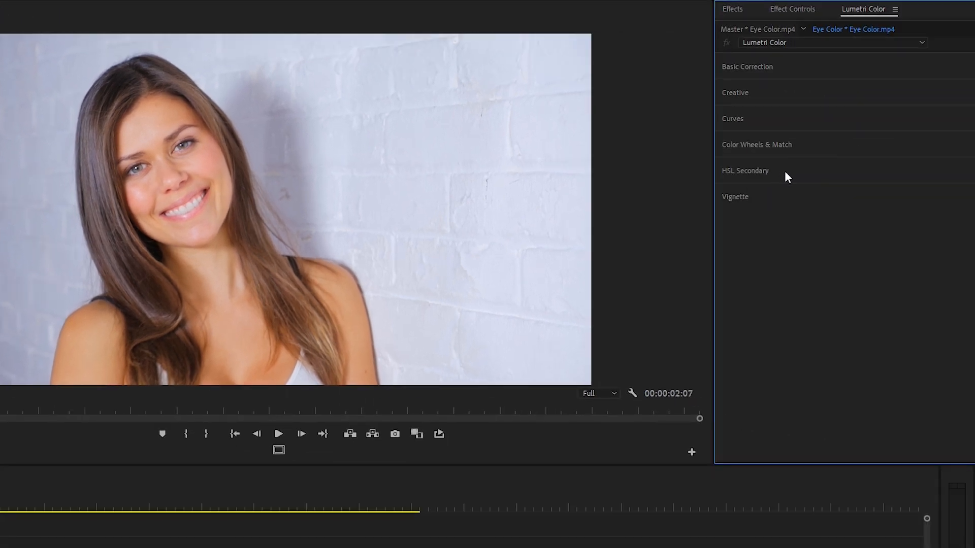
Sample the iris color of one eye as the HSL Secondary key for the Eye Color.mp4 clip
left_click(784, 172)
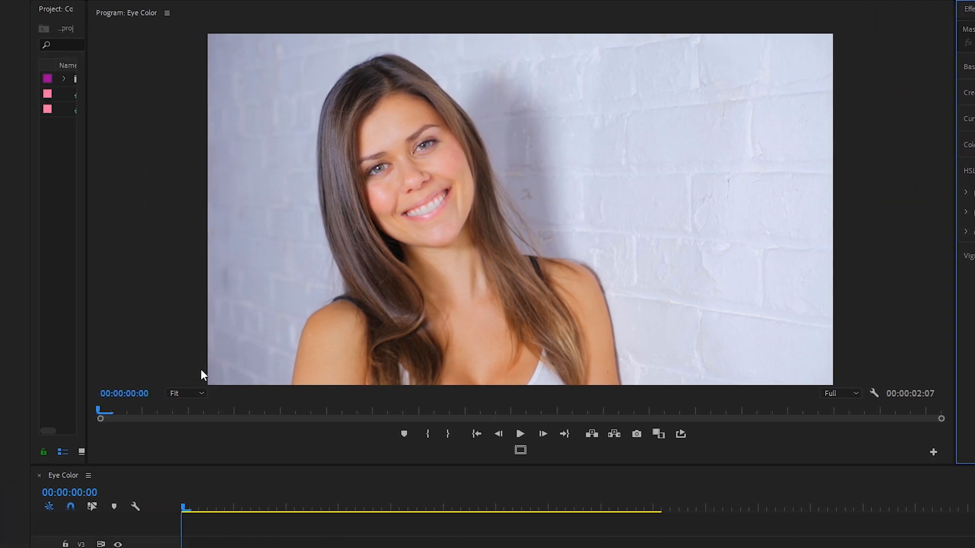
left_click(180, 393)
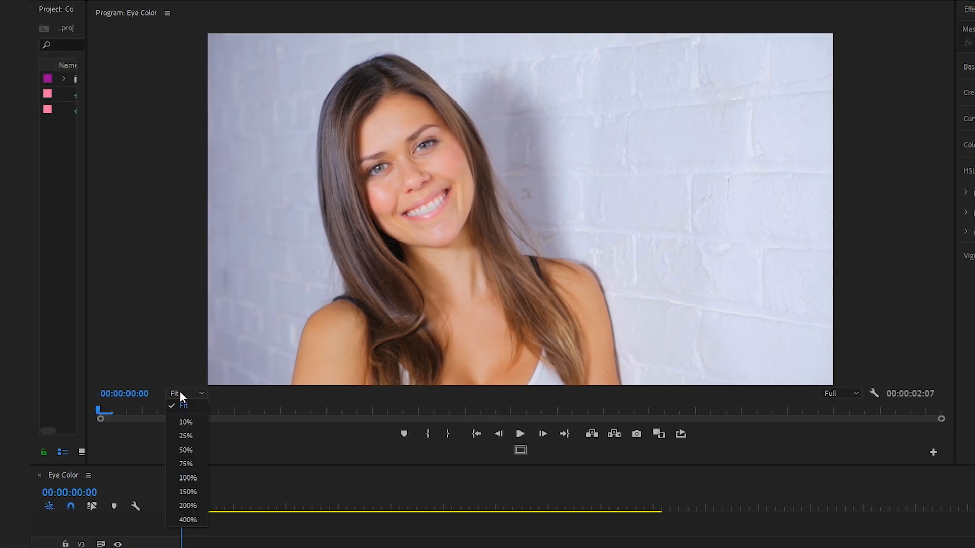
left_click(187, 520)
scroll(925, 206, "up", 5)
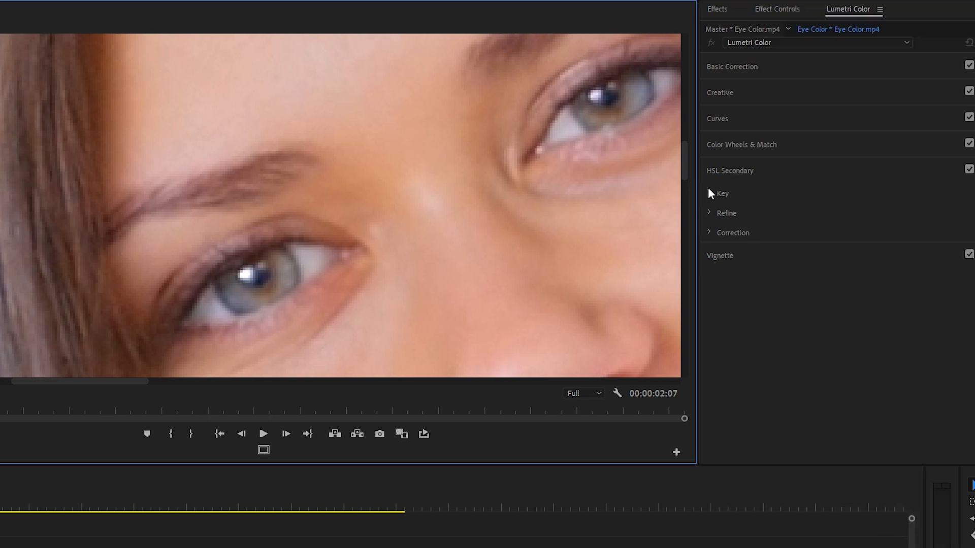
left_click(710, 193)
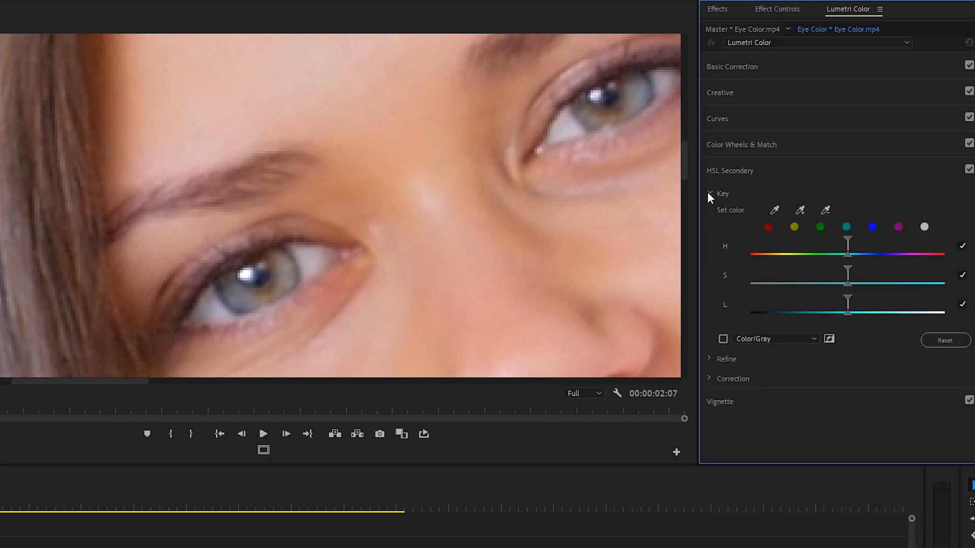
left_click(776, 210)
left_click(287, 269)
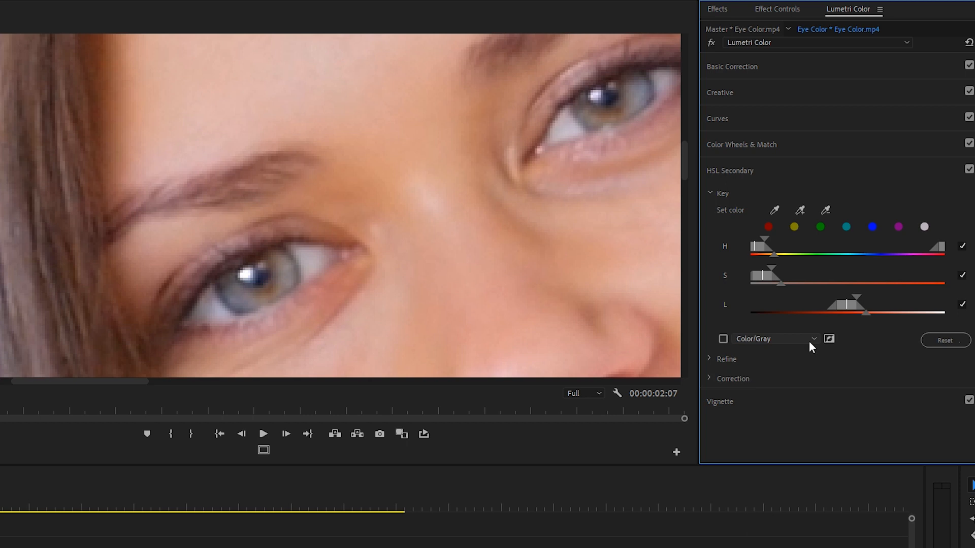
Show the HSL key as Color/Gray and adjust its hue, saturation and luminance ranges around the iris color
left_click(723, 339)
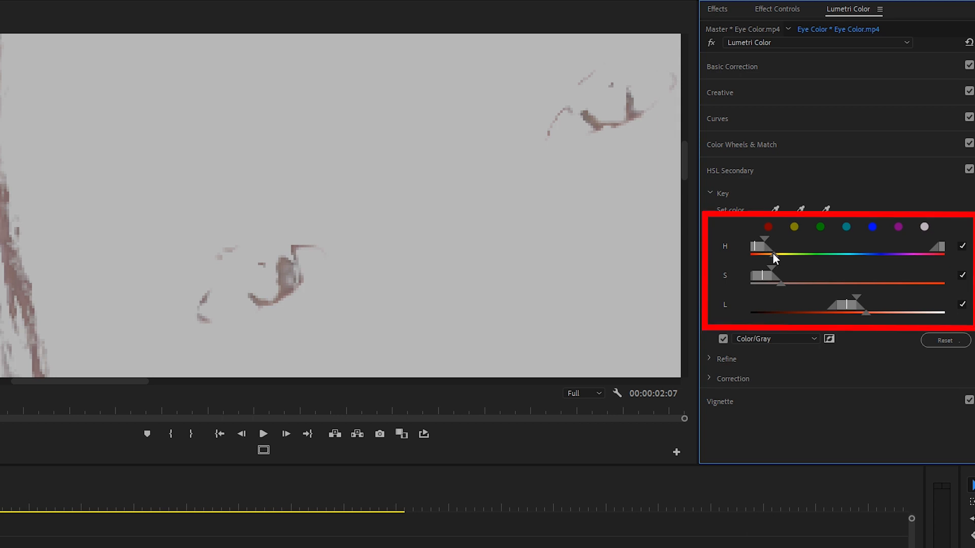
mouse_move(773, 254)
left_mouse_down()
mouse_move(791, 254)
mouse_move(757, 255)
mouse_move(802, 276)
mouse_move(751, 277)
mouse_move(770, 278)
left_mouse_up()
mouse_move(847, 304)
left_mouse_down()
mouse_move(821, 305)
mouse_move(843, 306)
mouse_move(833, 309)
left_mouse_up()
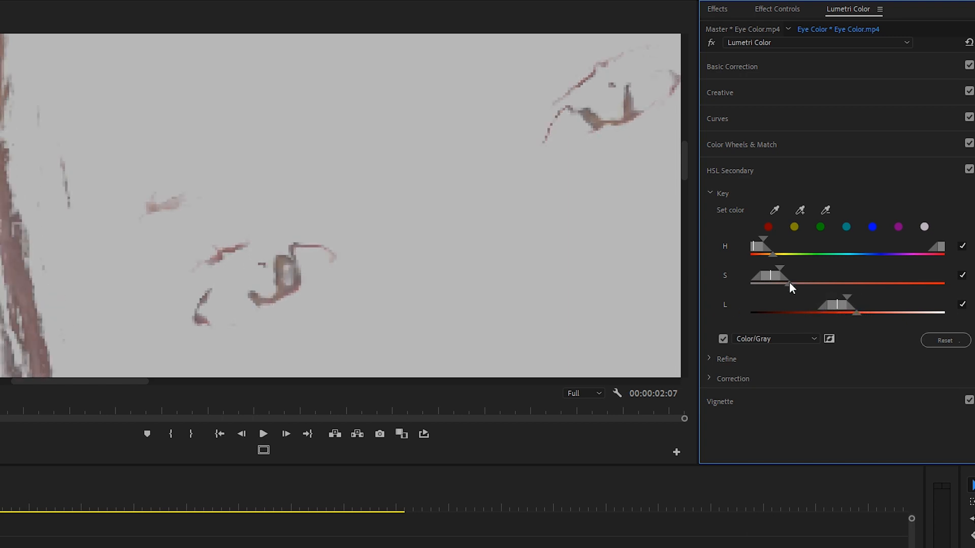
mouse_move(789, 285)
left_mouse_down()
mouse_move(813, 285)
mouse_move(799, 283)
left_mouse_up()
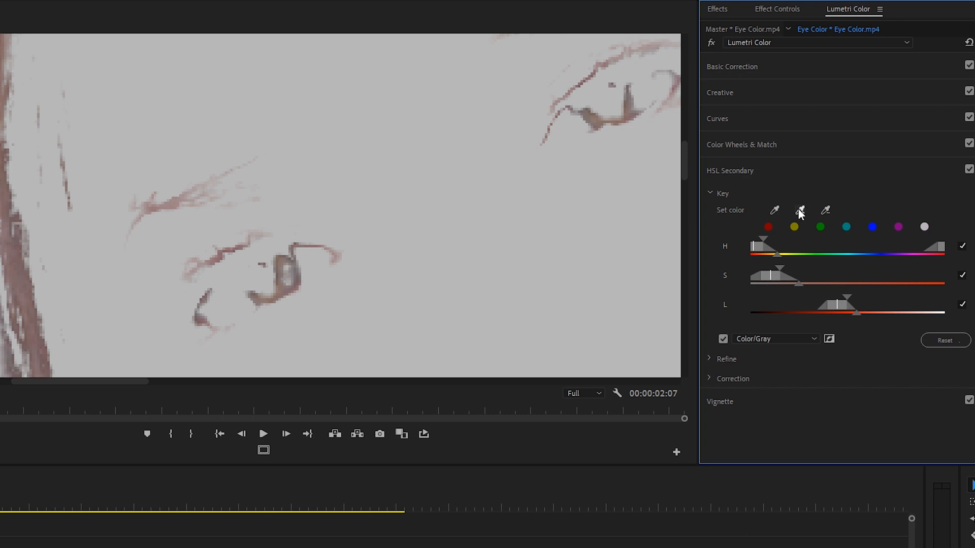
Add more of the iris color of the eye to the HSL Secondary key
left_click(801, 210)
left_click(260, 287)
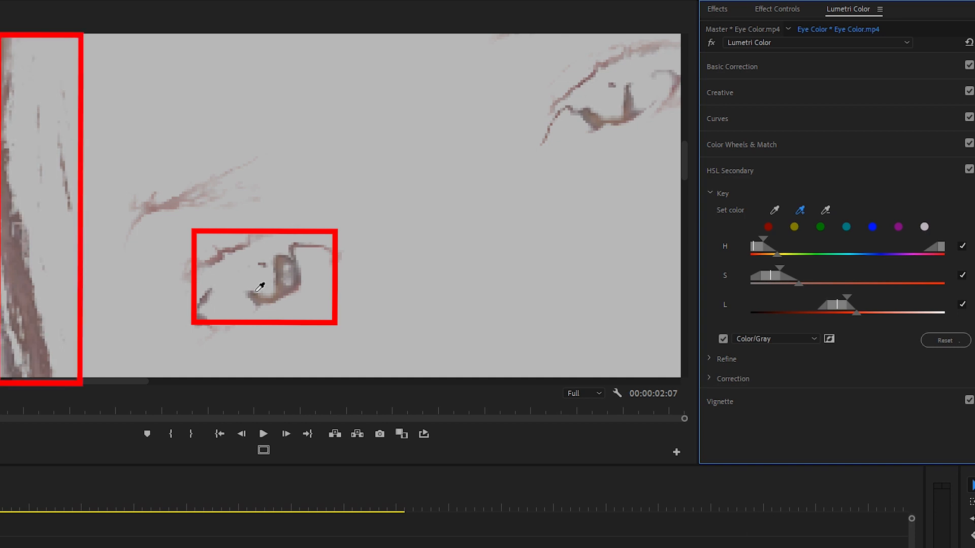
left_click(256, 292)
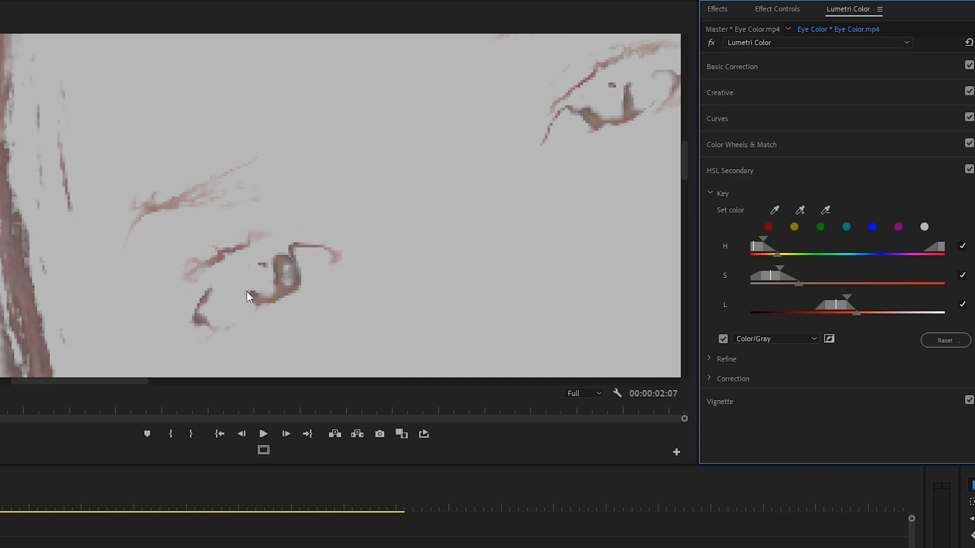
Try to subtract the hair color from the HSL Secondary key
left_click(826, 210)
left_click(6, 202)
left_click(8, 227)
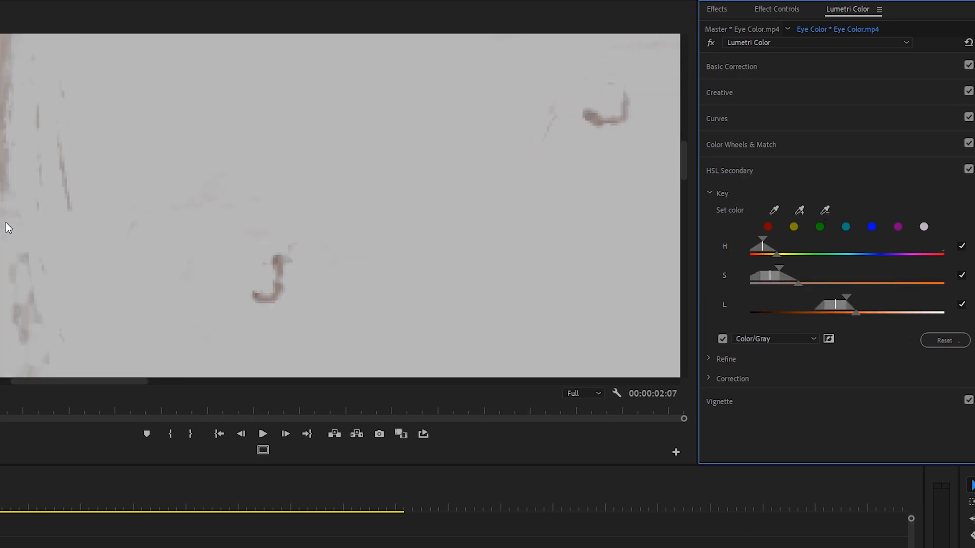
mouse_move(777, 254)
left_mouse_down()
mouse_move(814, 255)
mouse_move(773, 270)
left_mouse_up()
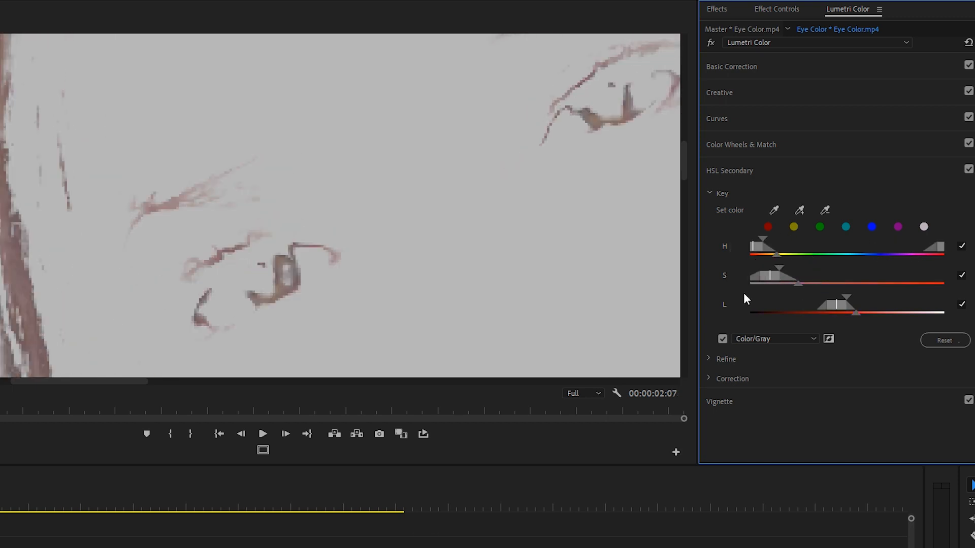
Add another iris sample to the HSL key and subtract the eyebrow color from it
left_click(800, 210)
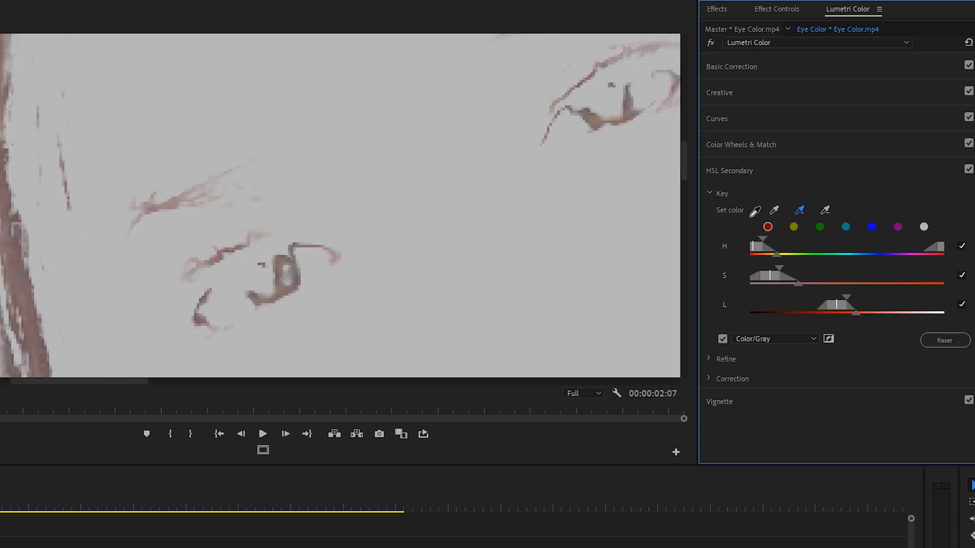
left_click(256, 277)
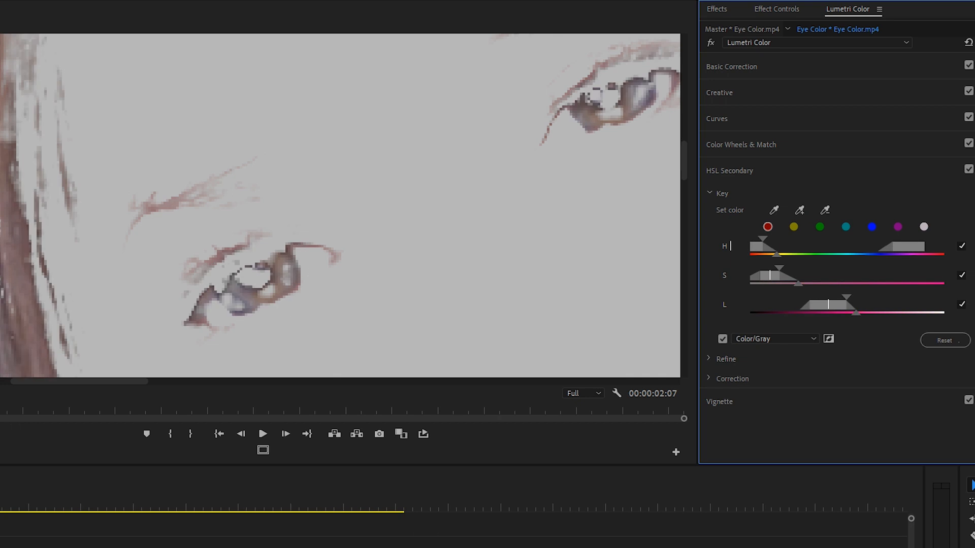
left_click(823, 214)
left_click(189, 196)
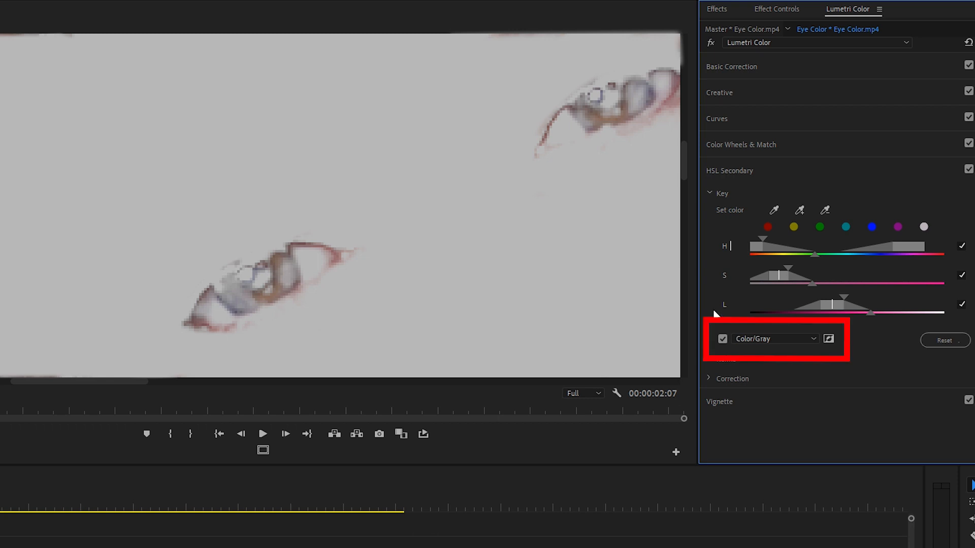
Shift the keyed eye color to blue with the Correction color wheel and switch the correction to three-way wheels
left_click(722, 339)
left_click(708, 379)
scroll(703, 366, "down", 2)
scroll(688, 345, "down", 3)
left_click_drag(827, 250, 867, 290)
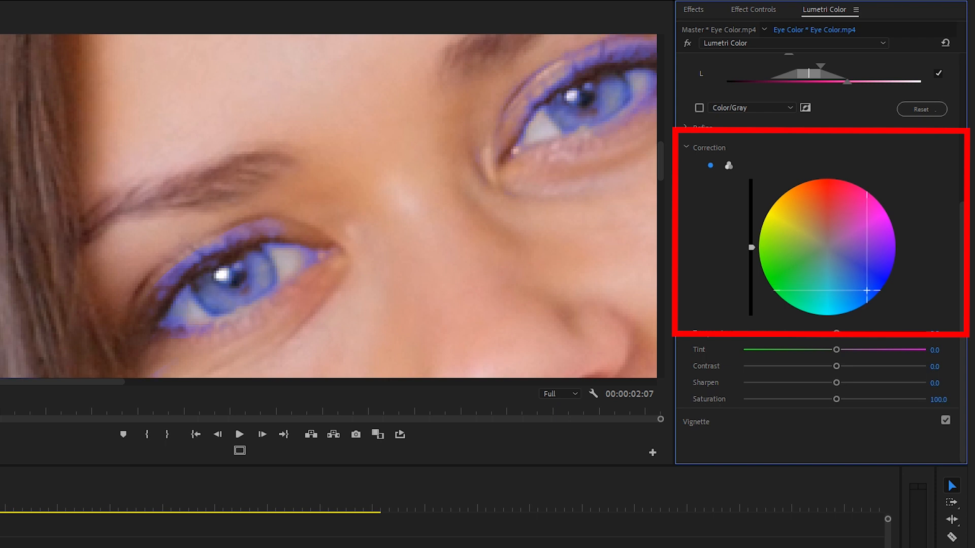
left_click(728, 165)
left_click_drag(961, 227, 957, 48)
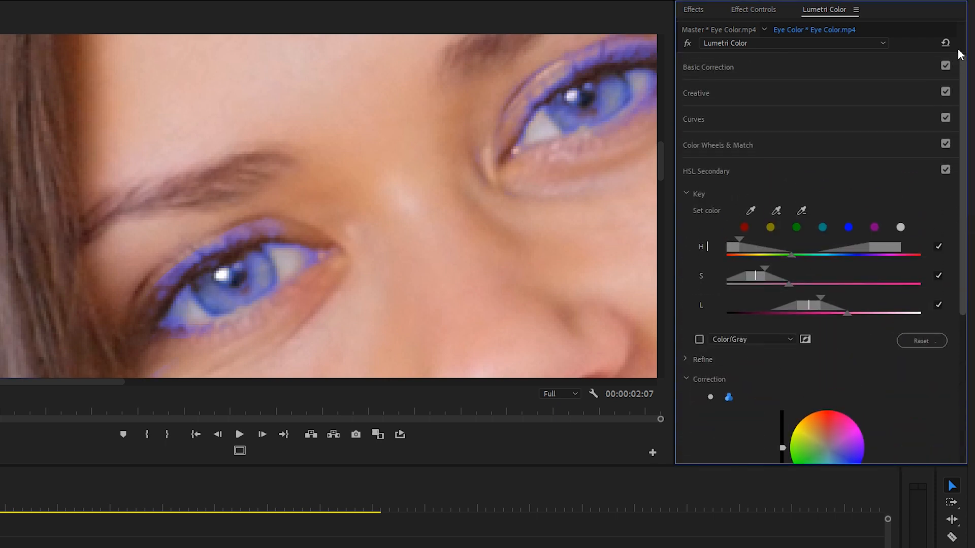
Add an elliptical mask to the Eye Color clip's Lumetri Color effect and position it over the eye
left_click(739, 11)
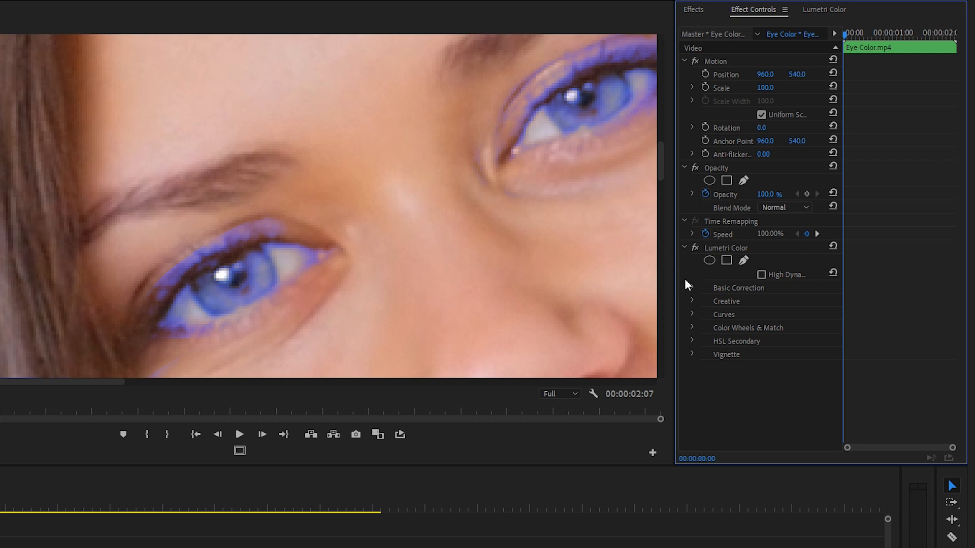
left_click(709, 261)
left_click(216, 287)
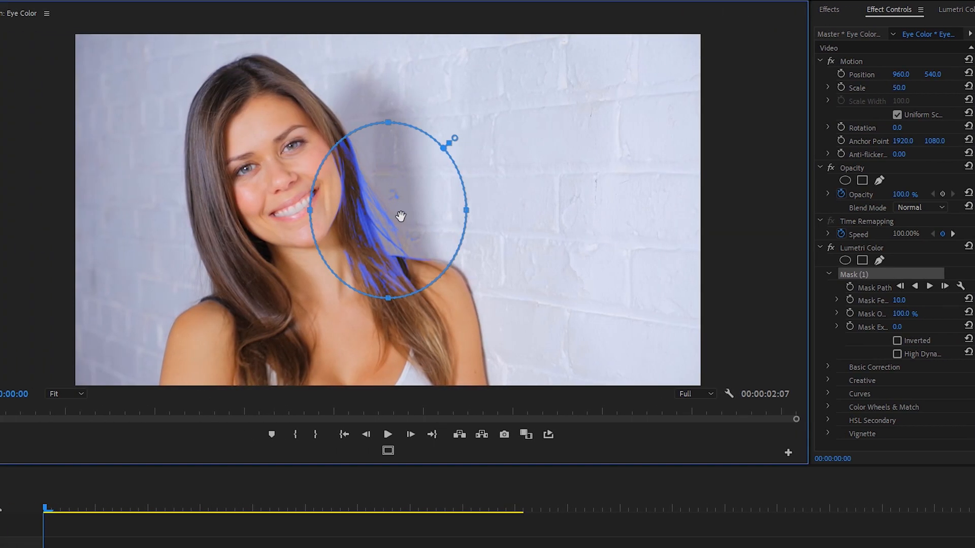
left_click_drag(402, 218, 260, 178)
left_click(66, 394)
left_click(59, 508)
left_click_drag(336, 383, 161, 382)
left_click_drag(796, 206, 796, 162)
left_click_drag(361, 114, 366, 230)
left_click_drag(289, 269, 321, 271)
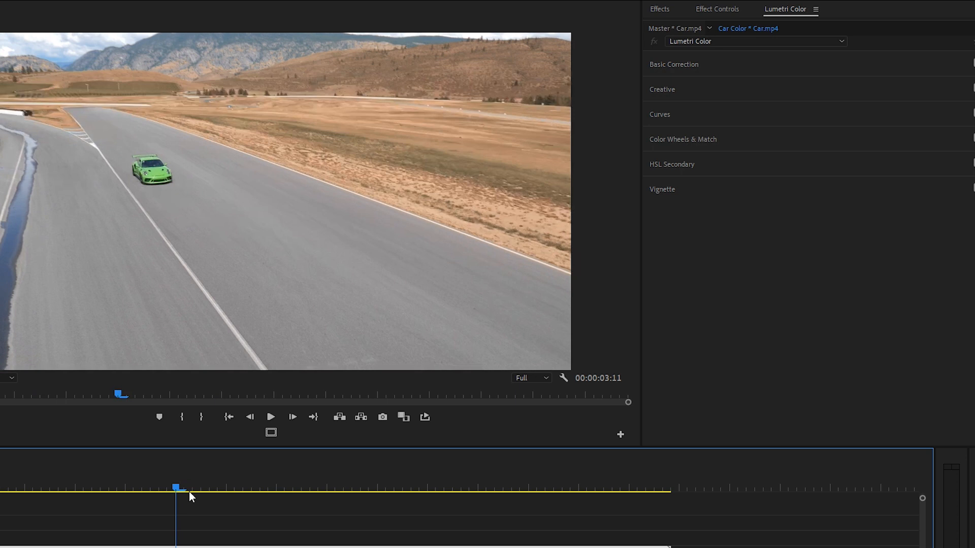
Expand the Hue Saturation Curves for the Car.mp4 clip and park the playhead where the green car is large in frame
left_click_drag(189, 491, 318, 436)
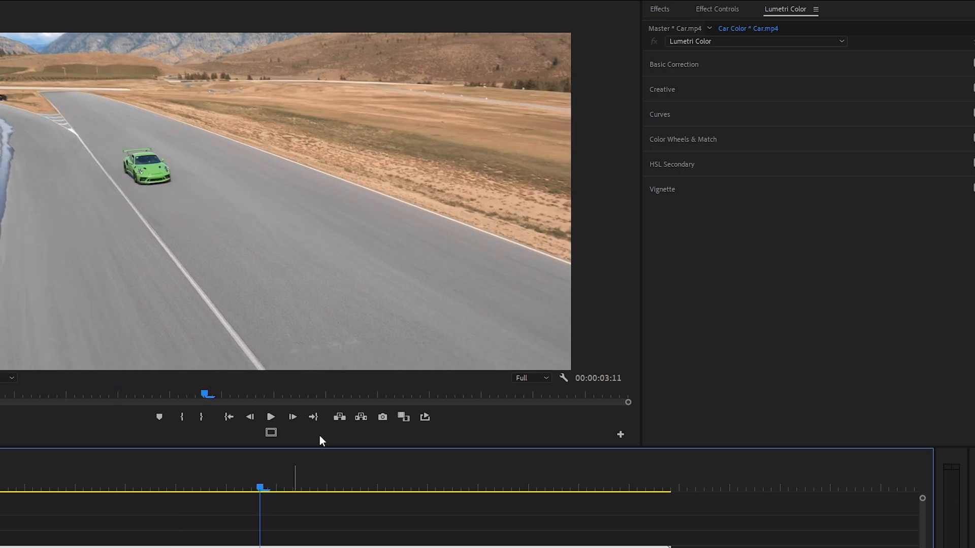
left_click(660, 115)
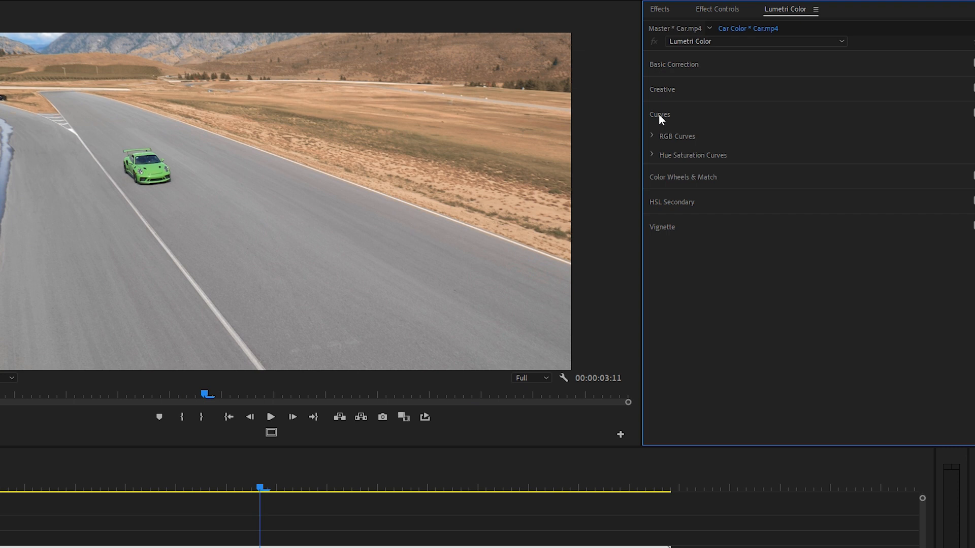
left_click(651, 155)
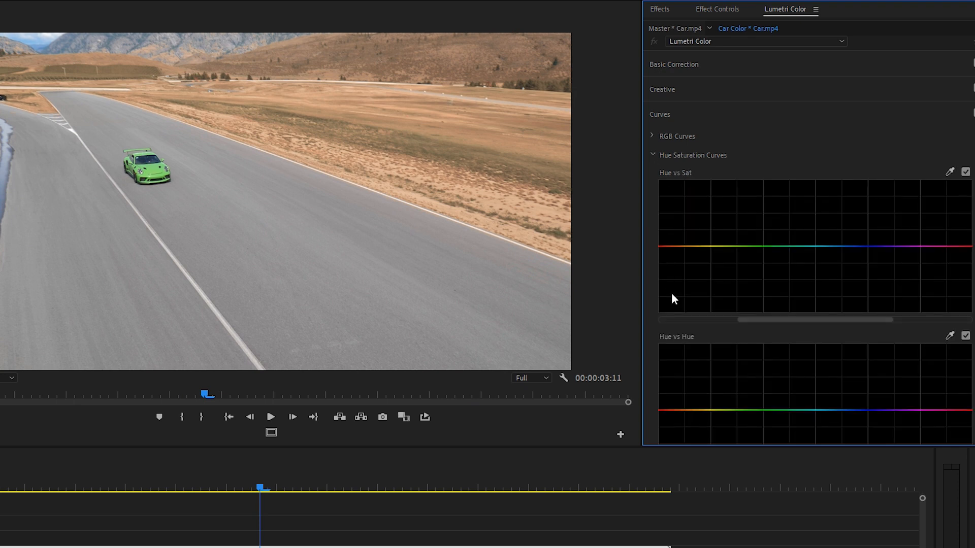
scroll(650, 331, "down", 4)
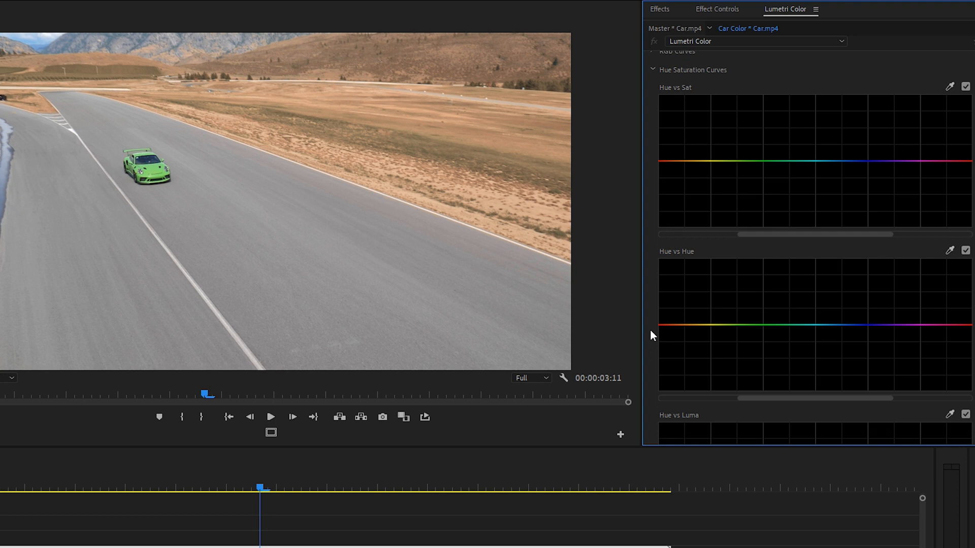
left_click_drag(265, 487, 508, 487)
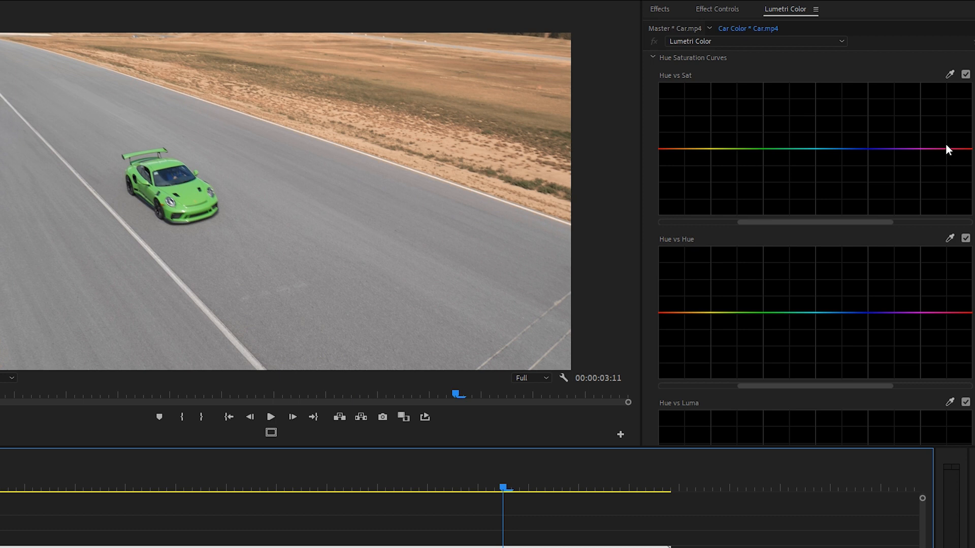
Sample the car's green paint to place control points on the Hue vs Hue curve
left_click(950, 238)
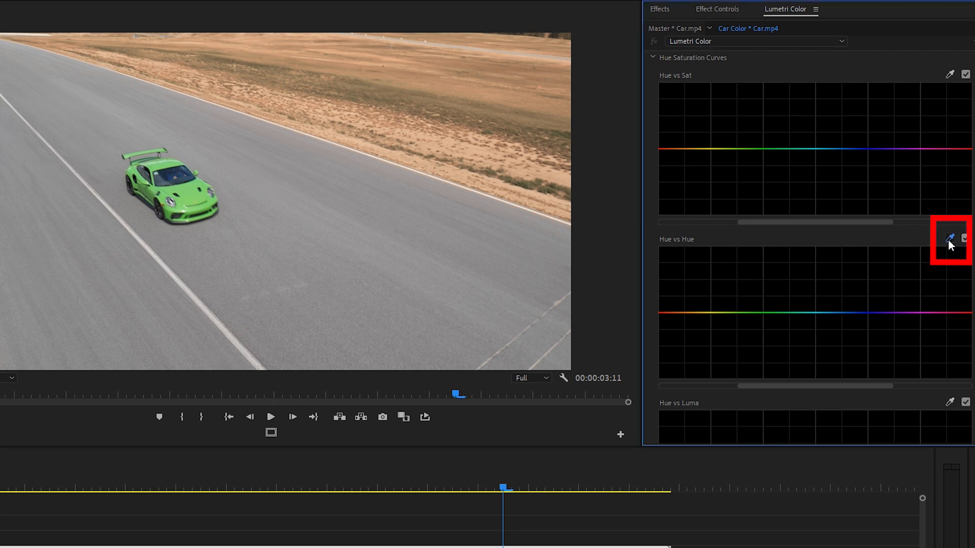
left_click(192, 196)
left_click(755, 313)
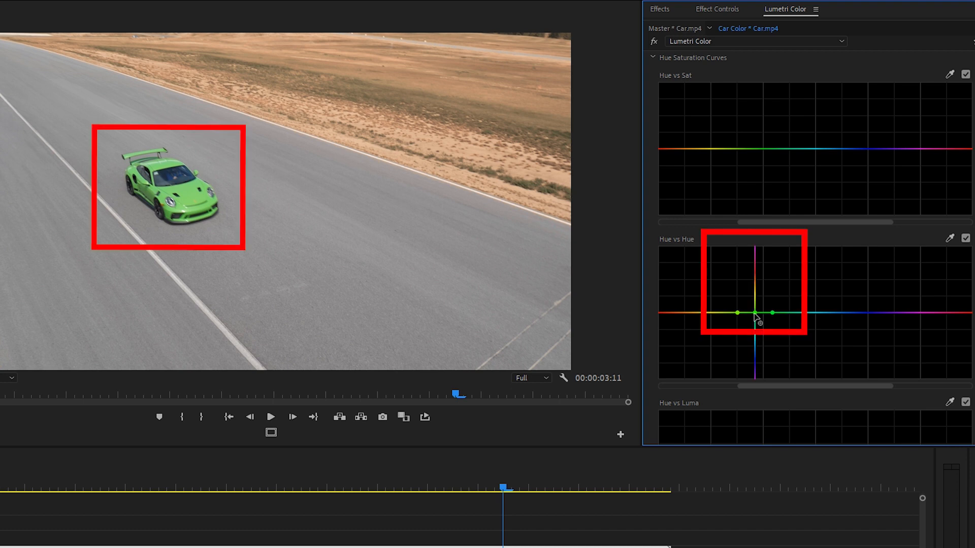
Raise the green point of the Hue vs Hue curve to turn the car pink, spread its outer points wider, and play the clip
left_click_drag(754, 313, 757, 262)
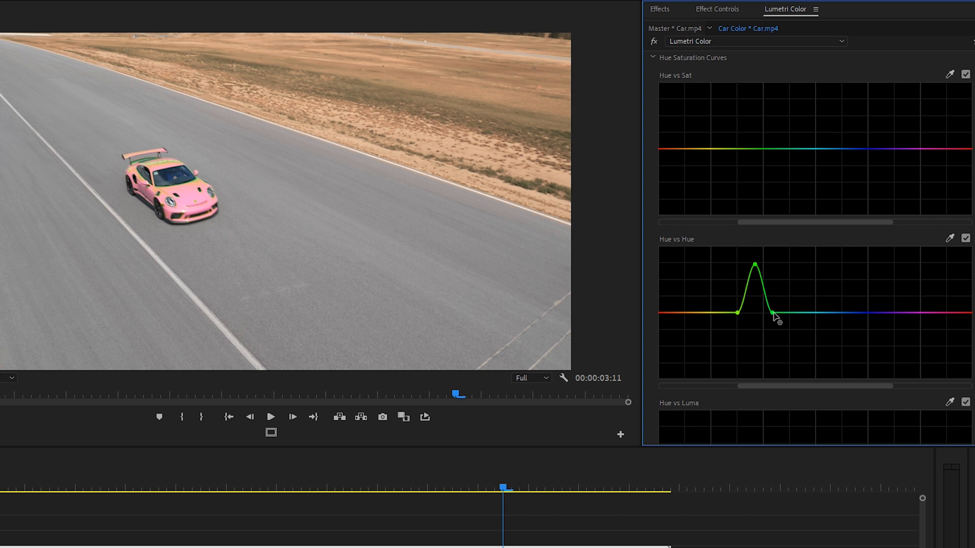
left_click_drag(773, 313, 807, 307)
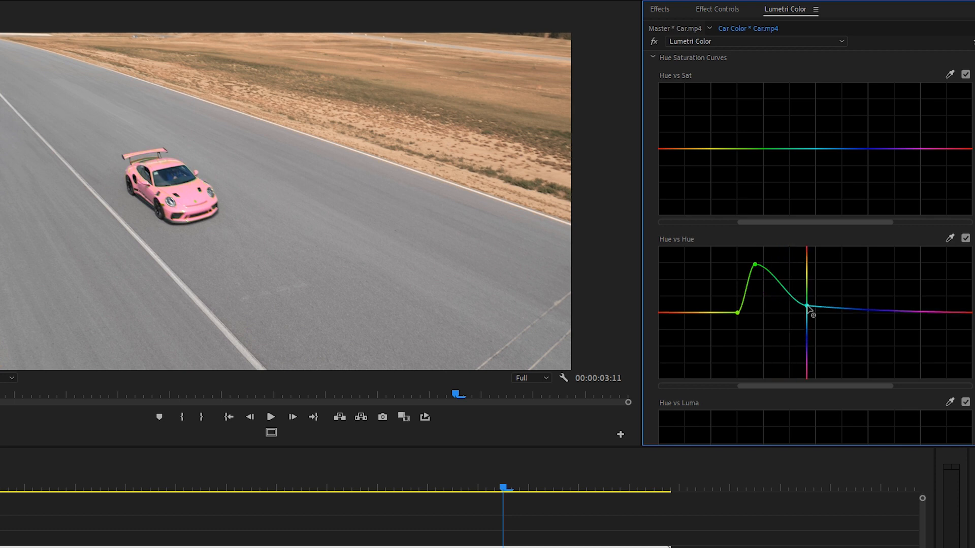
left_click_drag(808, 307, 814, 307)
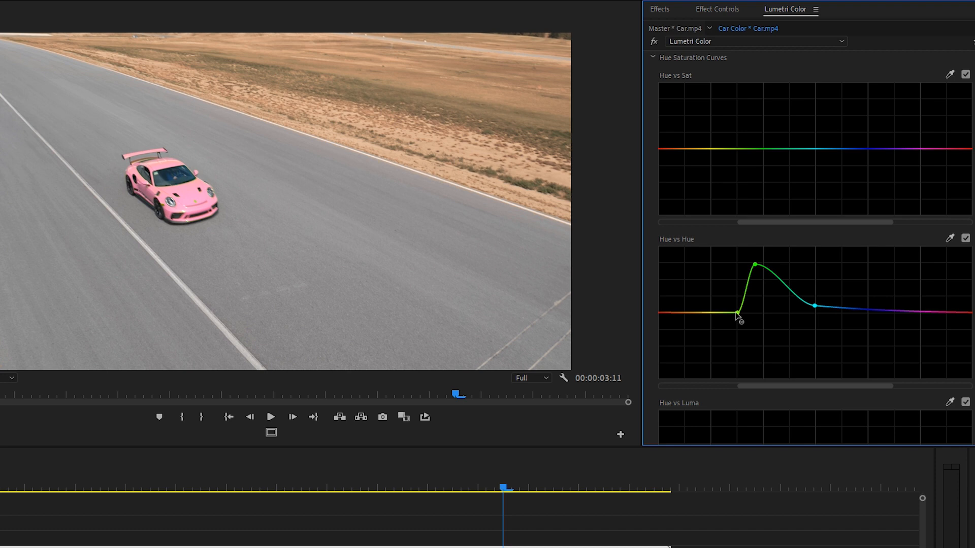
left_click_drag(738, 312, 708, 311)
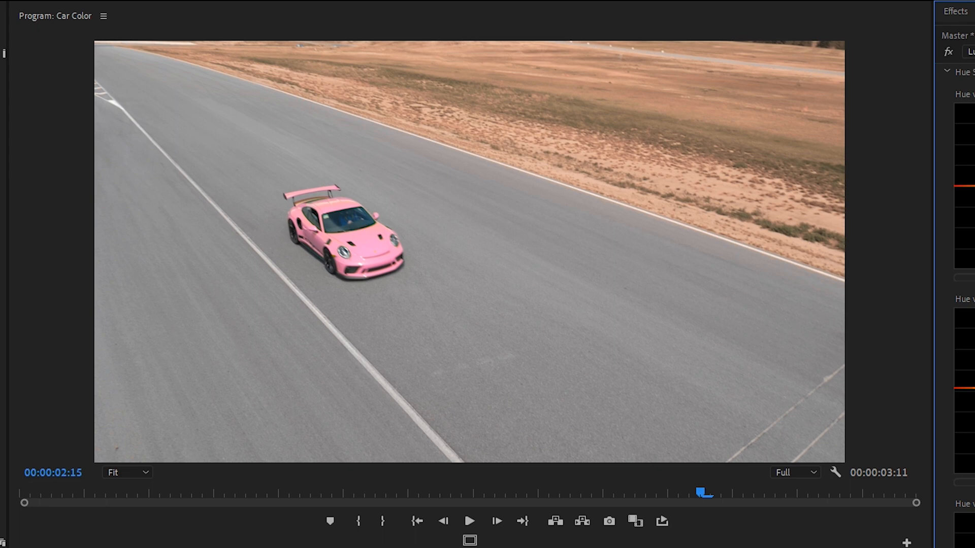
key("space")
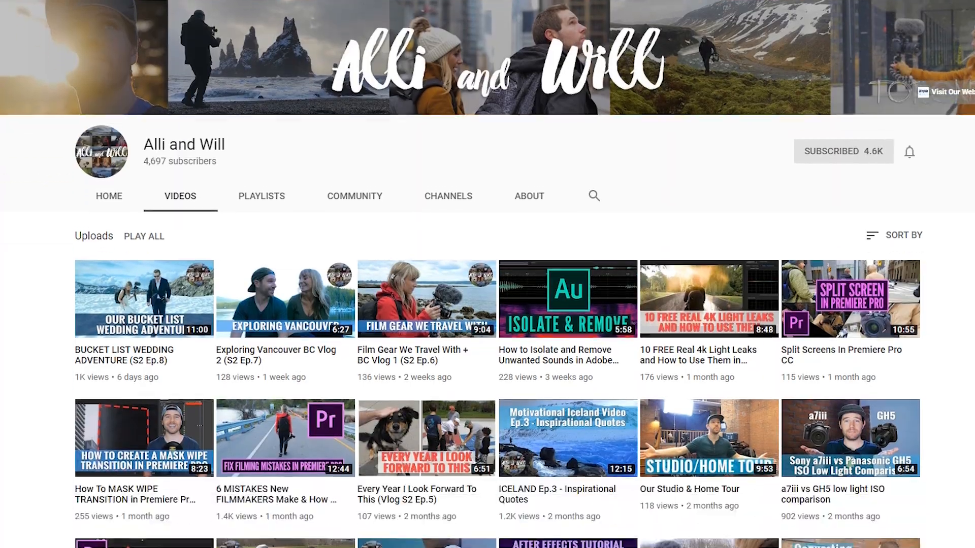
scroll(487, 305, "down", 4)
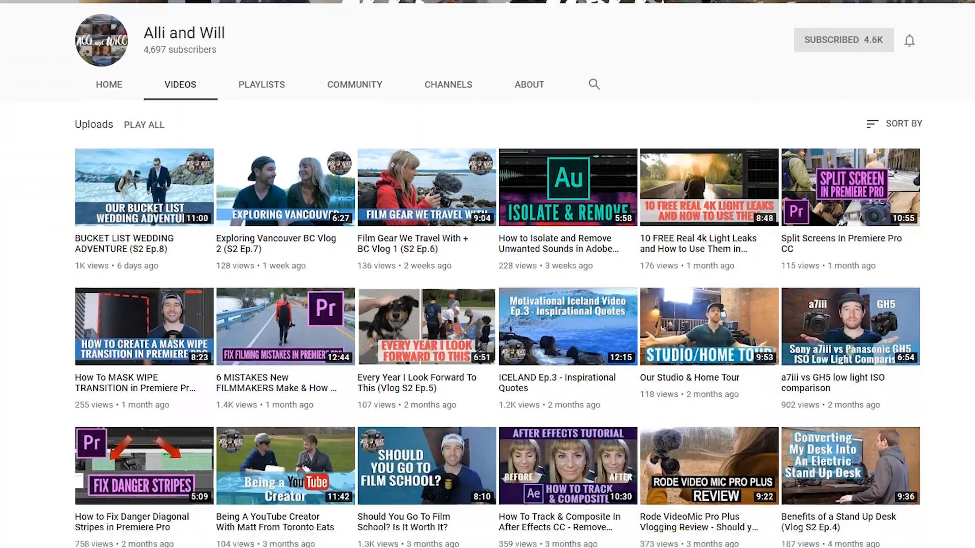
scroll(487, 290, "down", 6)
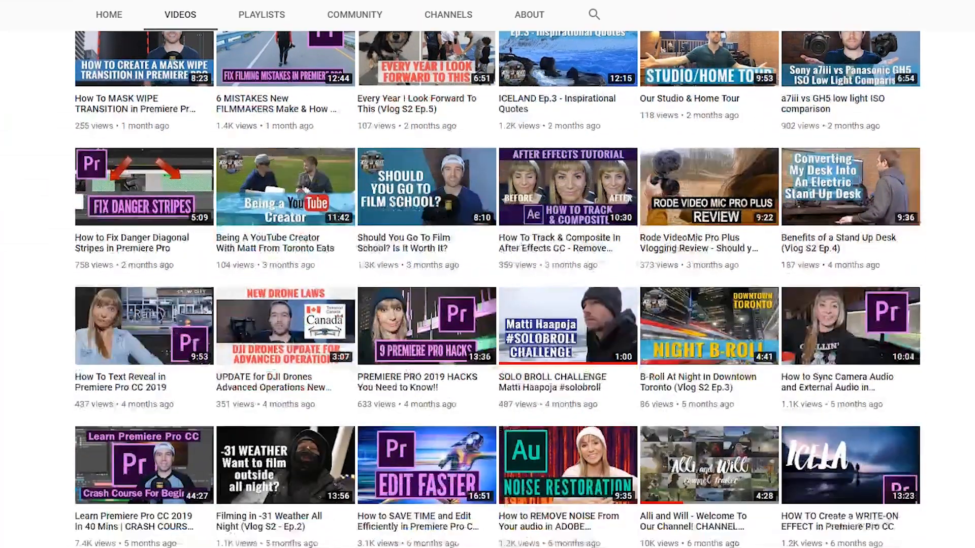